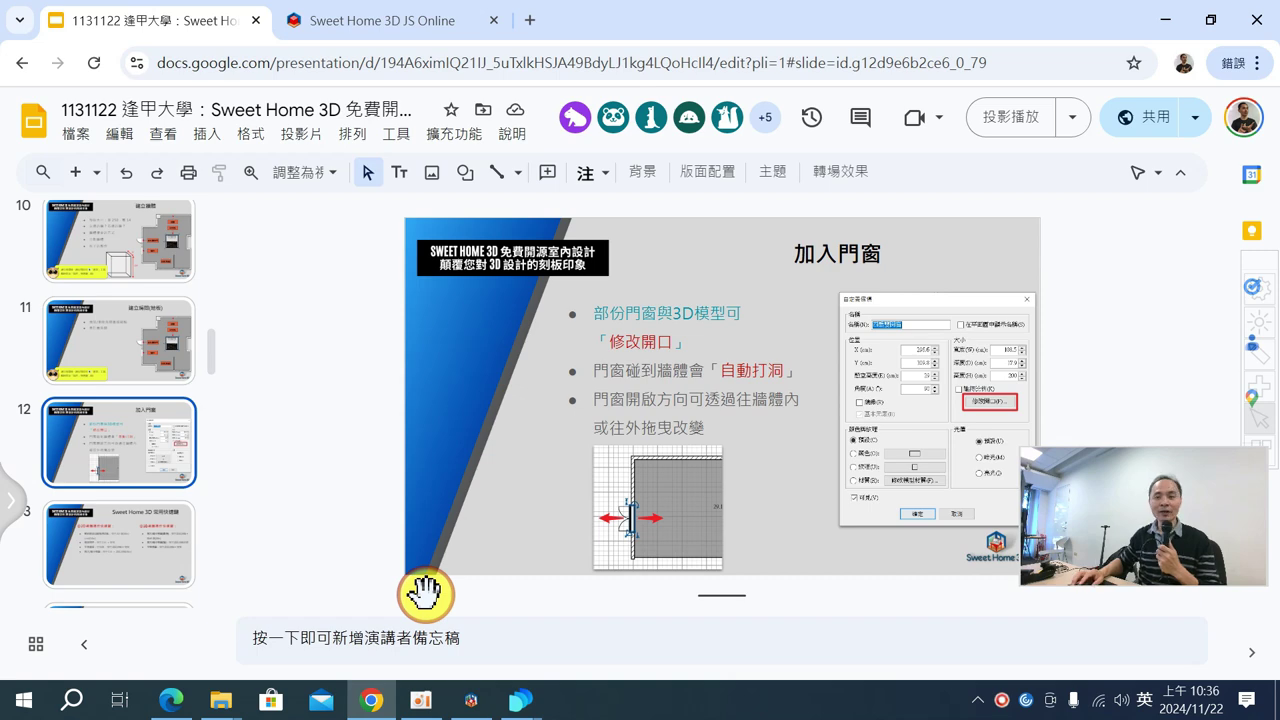
- Switch to Sweet Home 3D with the L-shaped room plan
{"action": "left_click", "coordinate": [490, 702]}
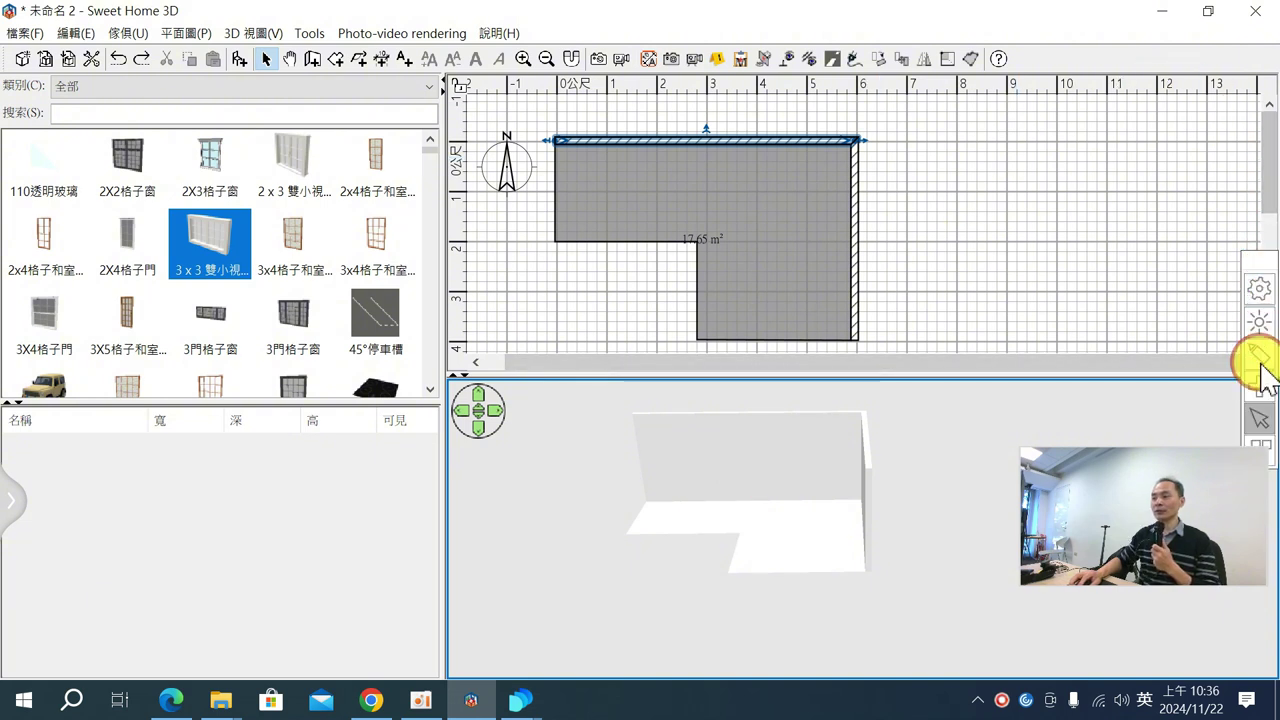
{"action": "left_click", "coordinate": [1137, 352]}
{"action": "left_click_drag", "start_coordinate": [731, 425], "coordinate": [731, 486]}
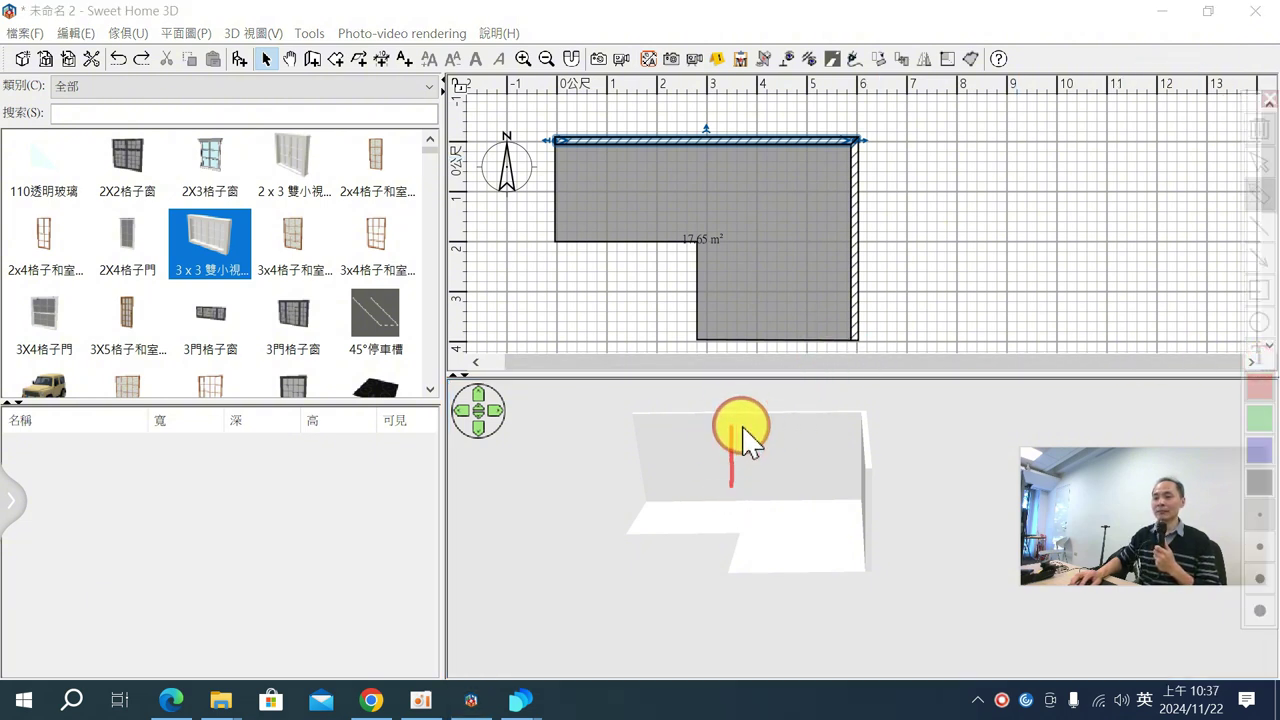
{"action": "mouse_move", "coordinate": [740, 425]}
{"action": "left_mouse_down"}
{"action": "mouse_move", "coordinate": [798, 420]}
{"action": "mouse_move", "coordinate": [801, 496]}
{"action": "mouse_move", "coordinate": [752, 494]}
{"action": "left_mouse_up"}
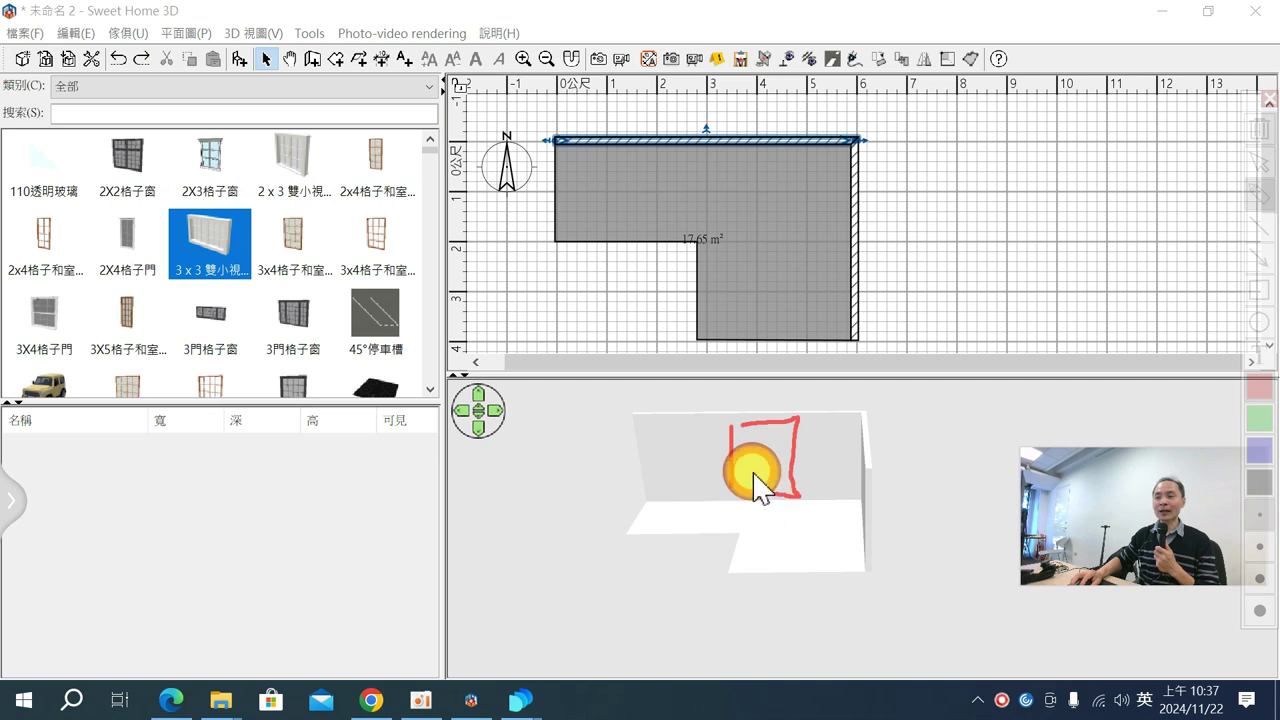
{"action": "mouse_move", "coordinate": [638, 430]}
{"action": "left_mouse_down"}
{"action": "mouse_move", "coordinate": [814, 413]}
{"action": "mouse_move", "coordinate": [785, 425]}
{"action": "mouse_move", "coordinate": [890, 426]}
{"action": "left_mouse_up"}
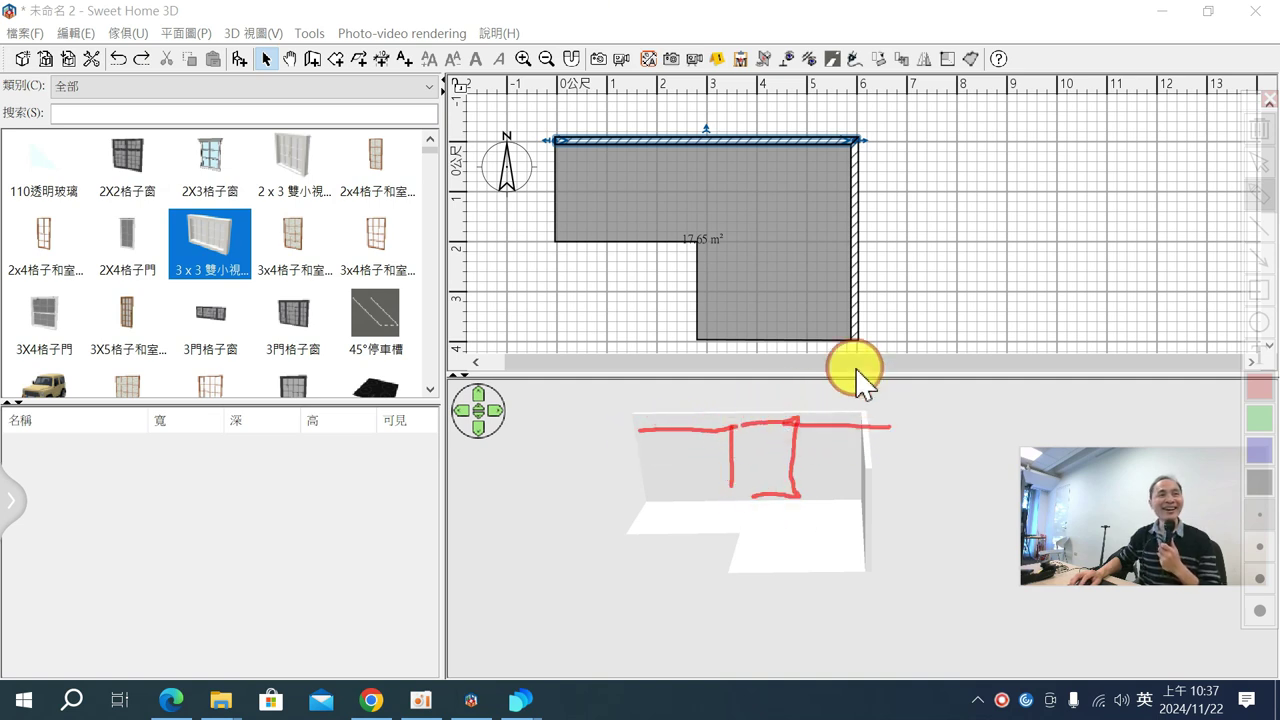
{"action": "key", "text": "Escape"}
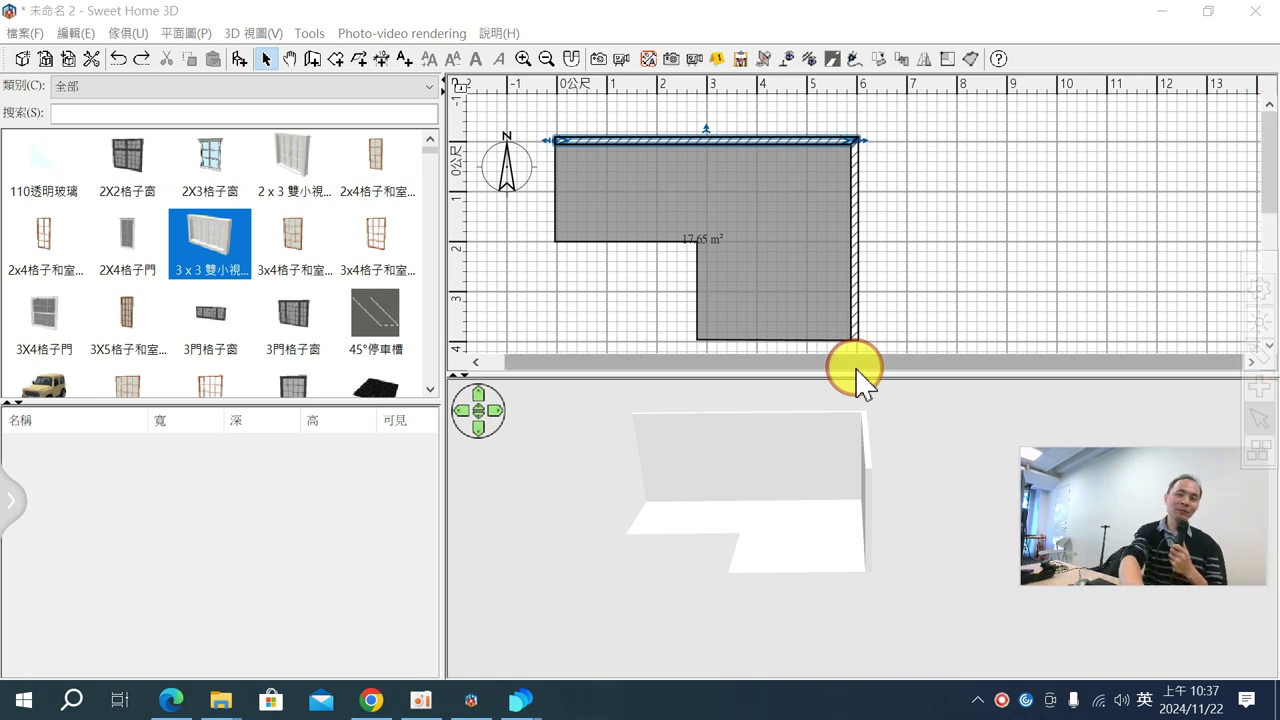
- Filter the furniture catalog to the category 2門和窗
{"action": "left_click", "coordinate": [78, 88]}
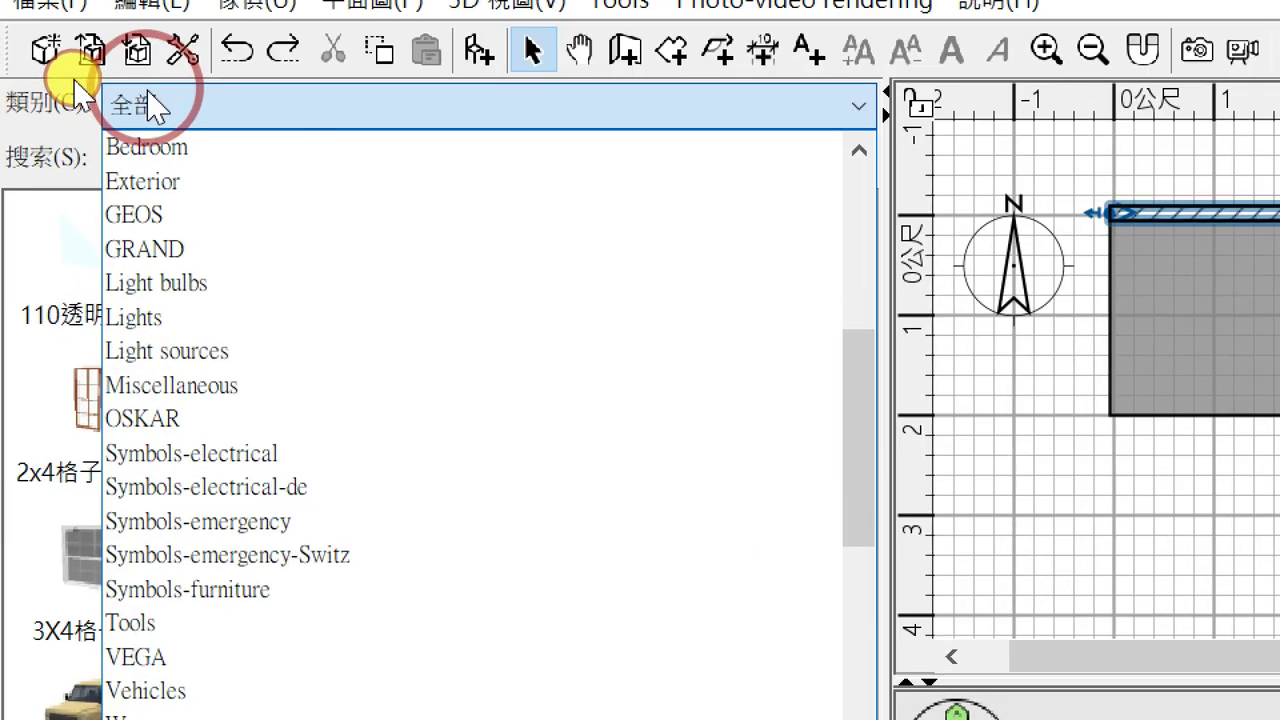
{"action": "scroll", "coordinate": [280, 300], "scroll_direction": "up", "scroll_amount": 3}
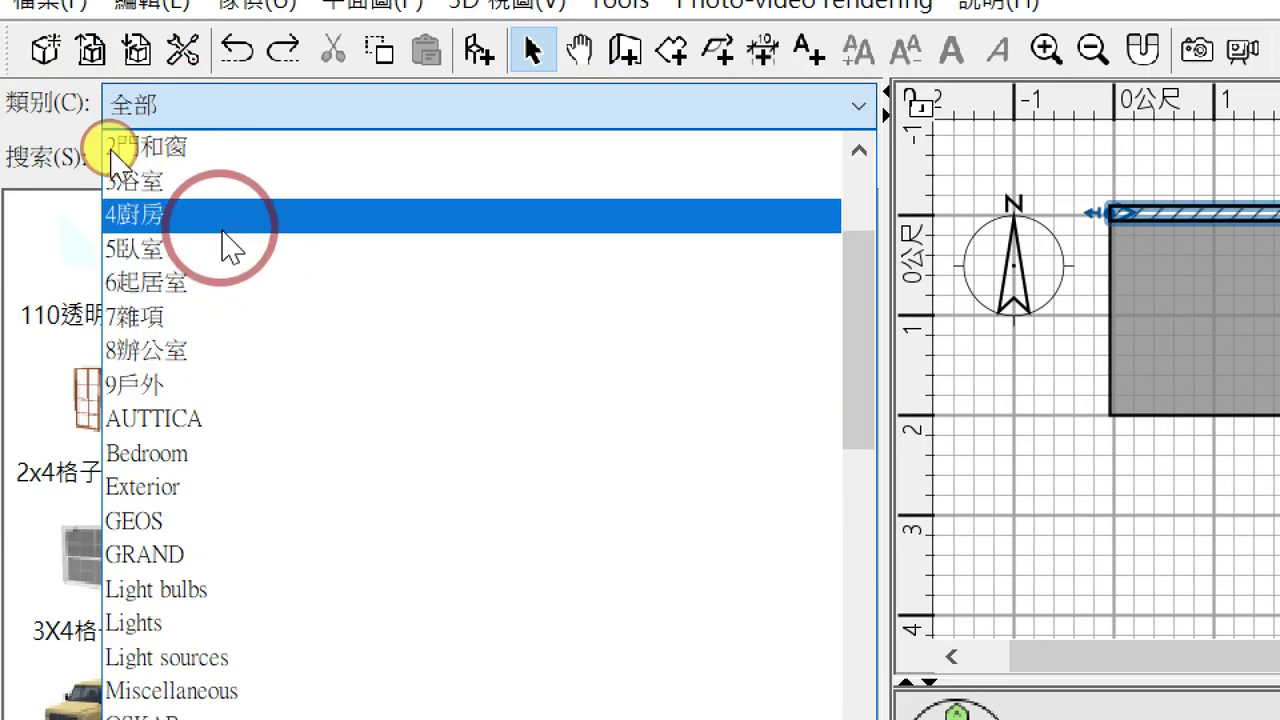
{"action": "scroll", "coordinate": [224, 240], "scroll_direction": "up", "scroll_amount": 2}
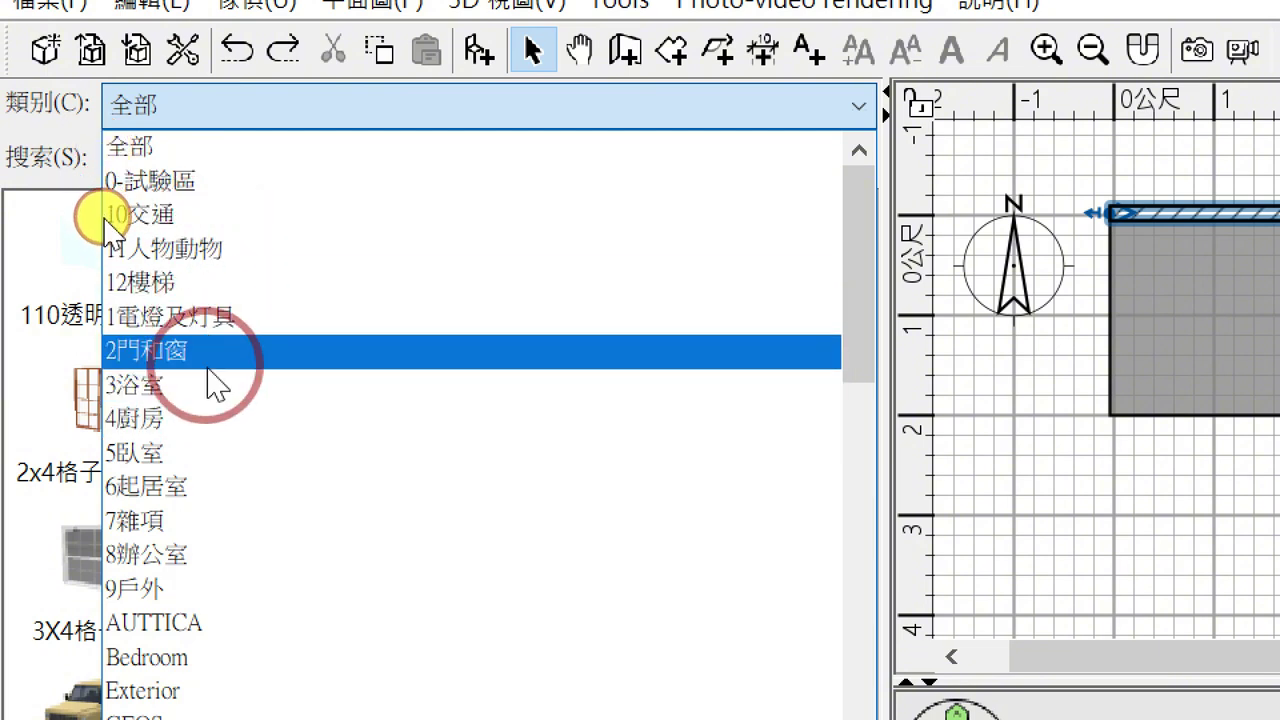
{"action": "left_click", "coordinate": [148, 362]}
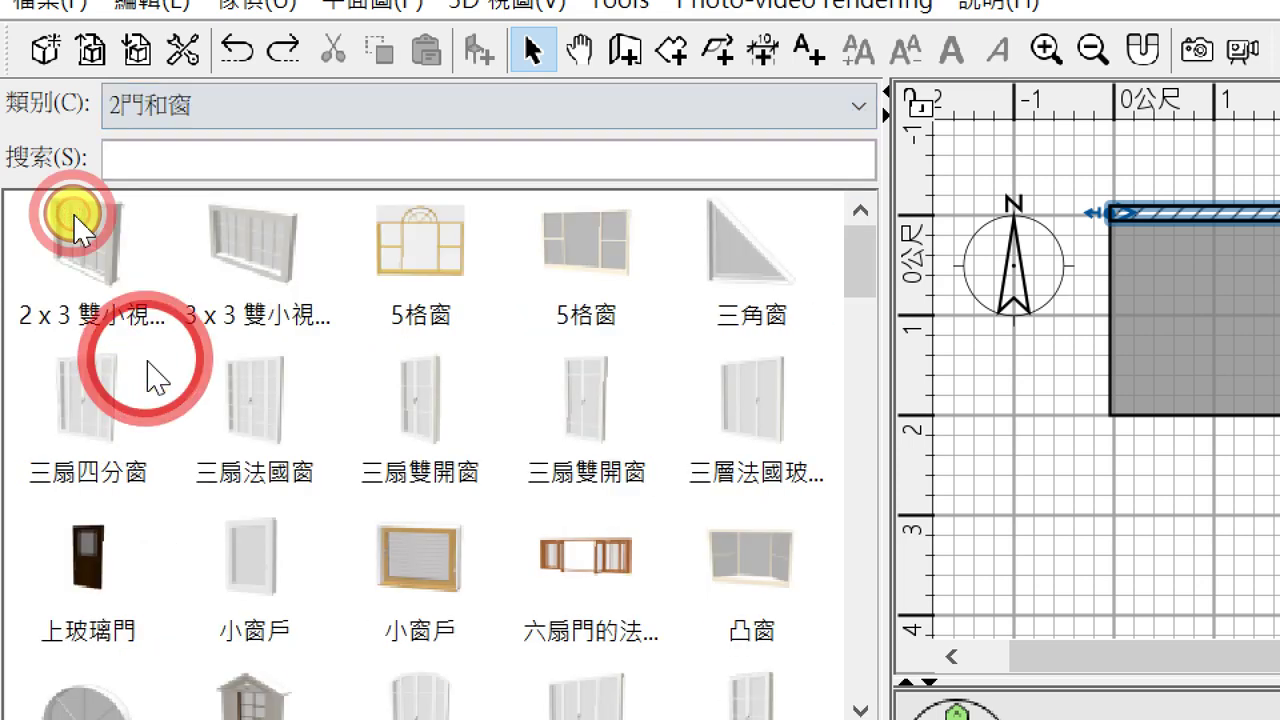
- Place a 三層法國玻璃窗 from the catalog in the north wall of the plan
{"action": "mouse_move", "coordinate": [170, 372]}
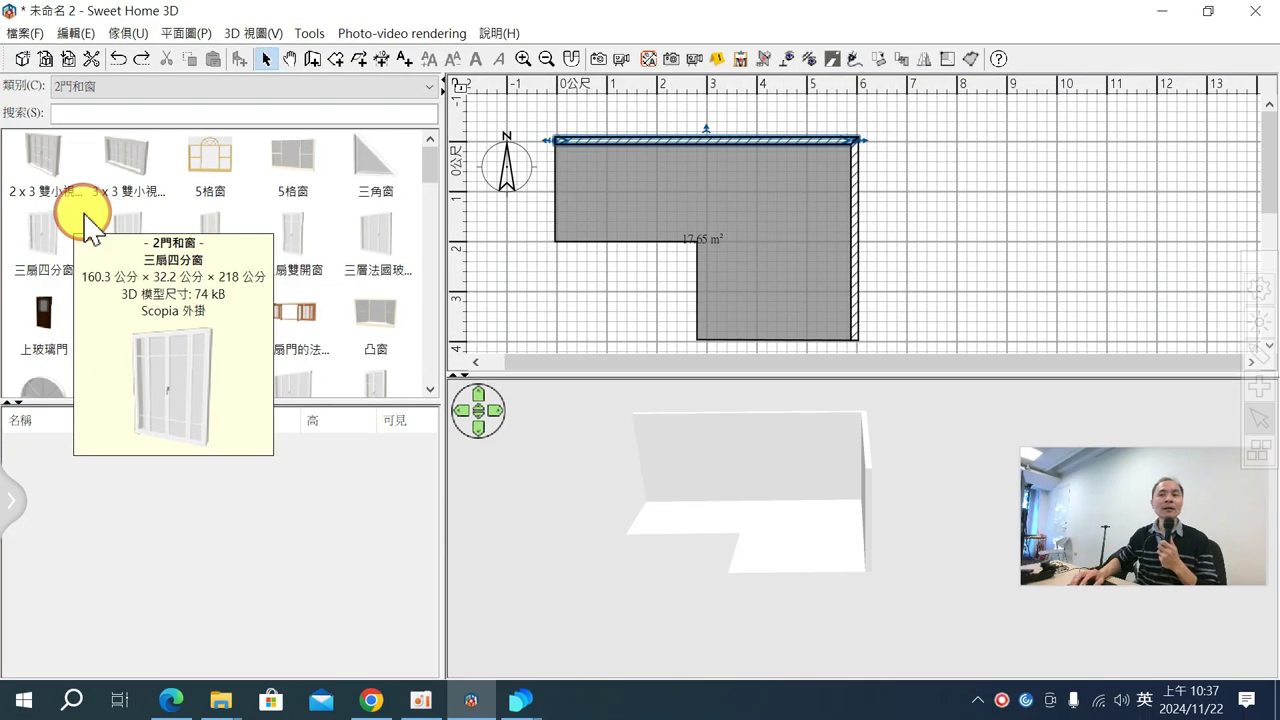
{"action": "mouse_move", "coordinate": [412, 475]}
{"action": "mouse_move", "coordinate": [370, 272]}
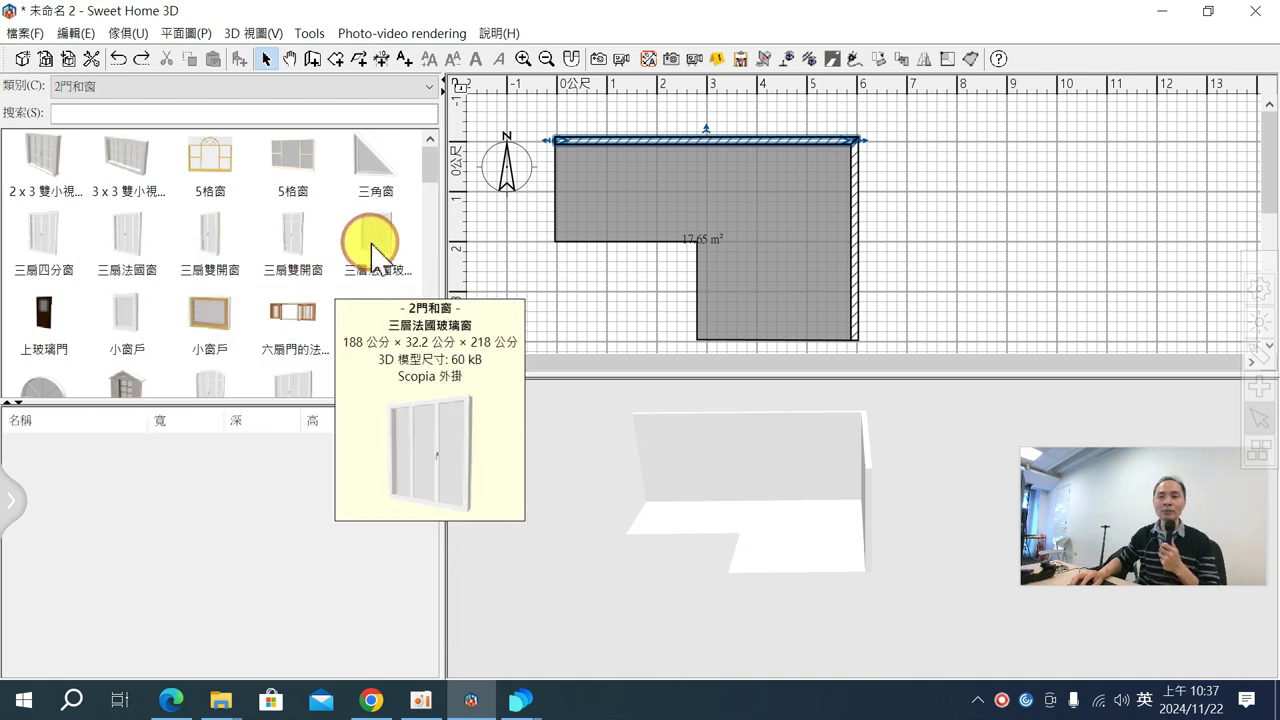
{"action": "left_click_drag", "start_coordinate": [370, 255], "coordinate": [664, 147]}
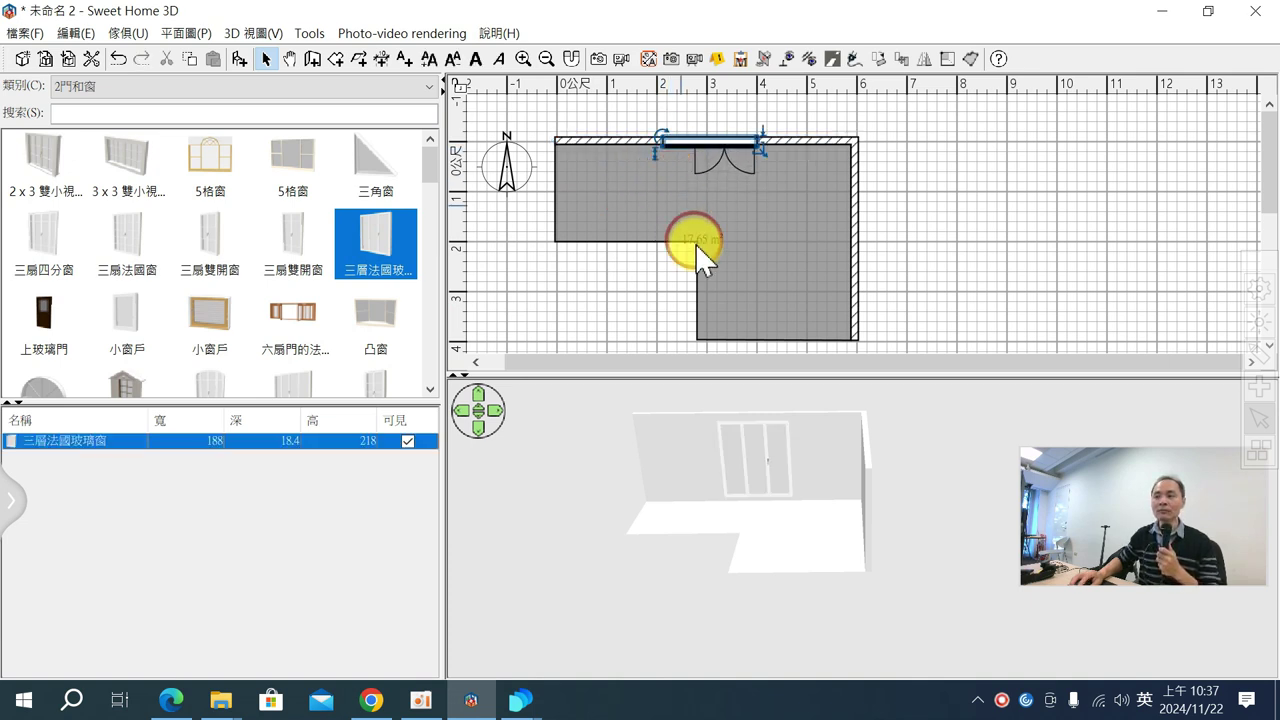
- Slide the 三層法國玻璃窗 along the north wall until its centre is about 3.5 m from the wall's west end
{"action": "left_click_drag", "start_coordinate": [700, 471], "coordinate": [814, 471]}
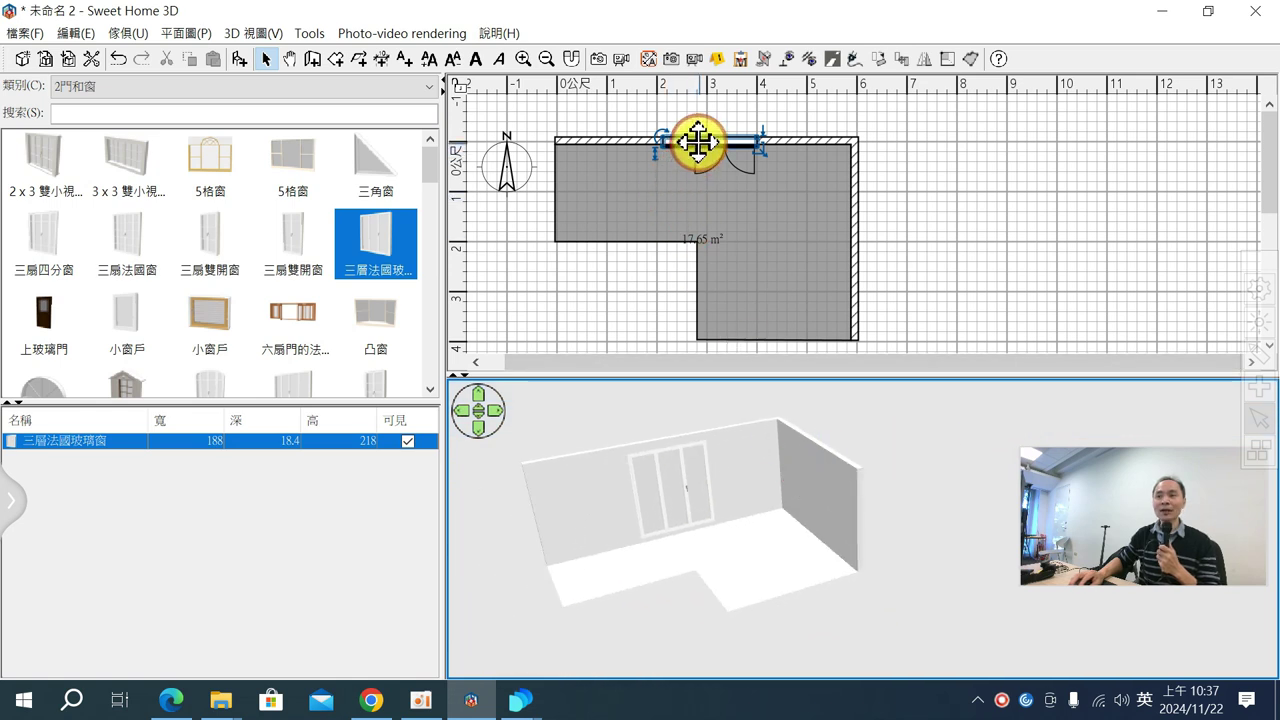
{"action": "left_click_drag", "start_coordinate": [691, 143], "coordinate": [644, 144]}
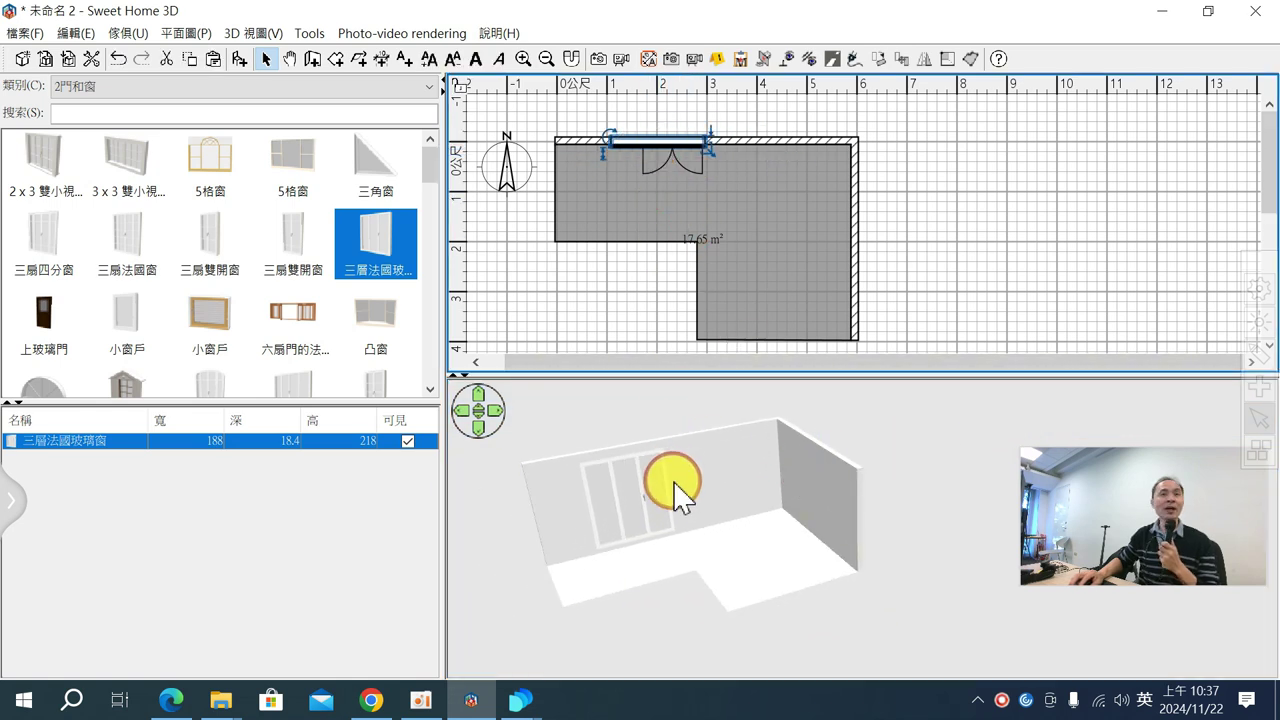
{"action": "left_click_drag", "start_coordinate": [642, 515], "coordinate": [737, 543]}
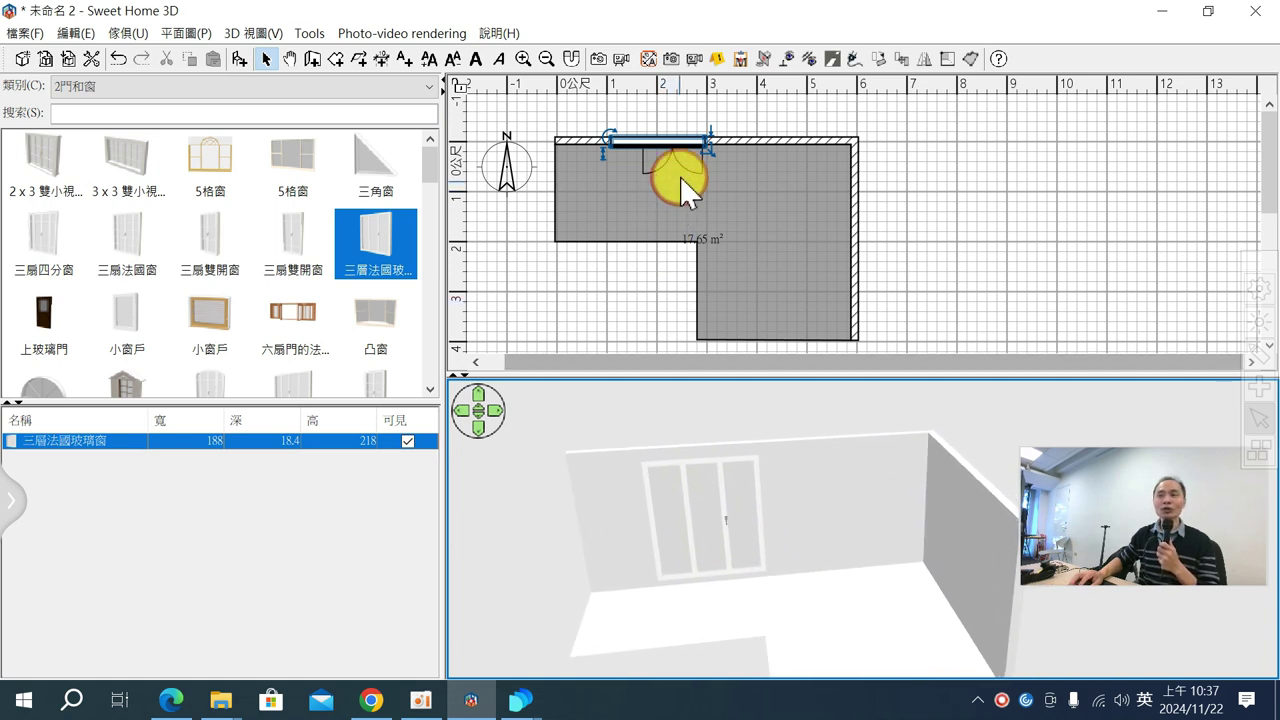
{"action": "left_click_drag", "start_coordinate": [677, 177], "coordinate": [806, 145]}
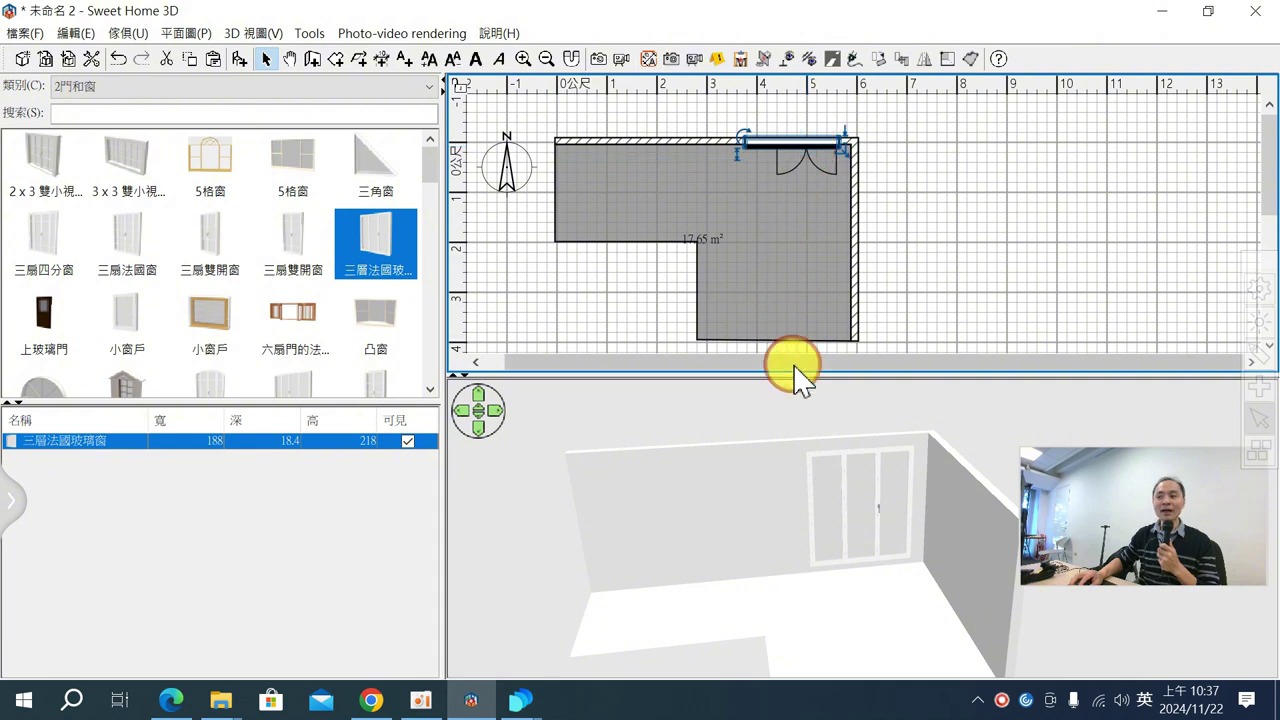
{"action": "left_click_drag", "start_coordinate": [786, 151], "coordinate": [734, 149]}
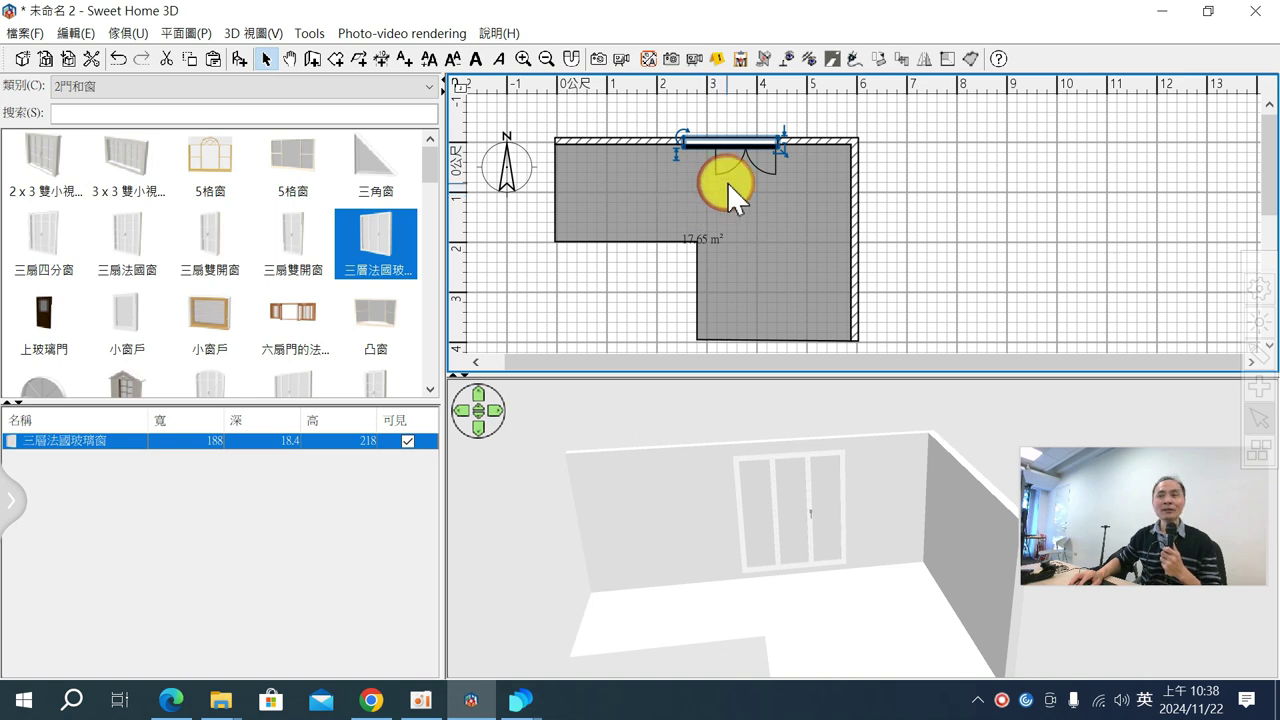
- Pull the 三層法國玻璃窗 out of the north wall into the room, and put it back in the wall
{"action": "left_click_drag", "start_coordinate": [729, 145], "coordinate": [729, 172]}
{"action": "left_click", "coordinate": [713, 440]}
{"action": "left_click_drag", "start_coordinate": [713, 440], "coordinate": [714, 509]}
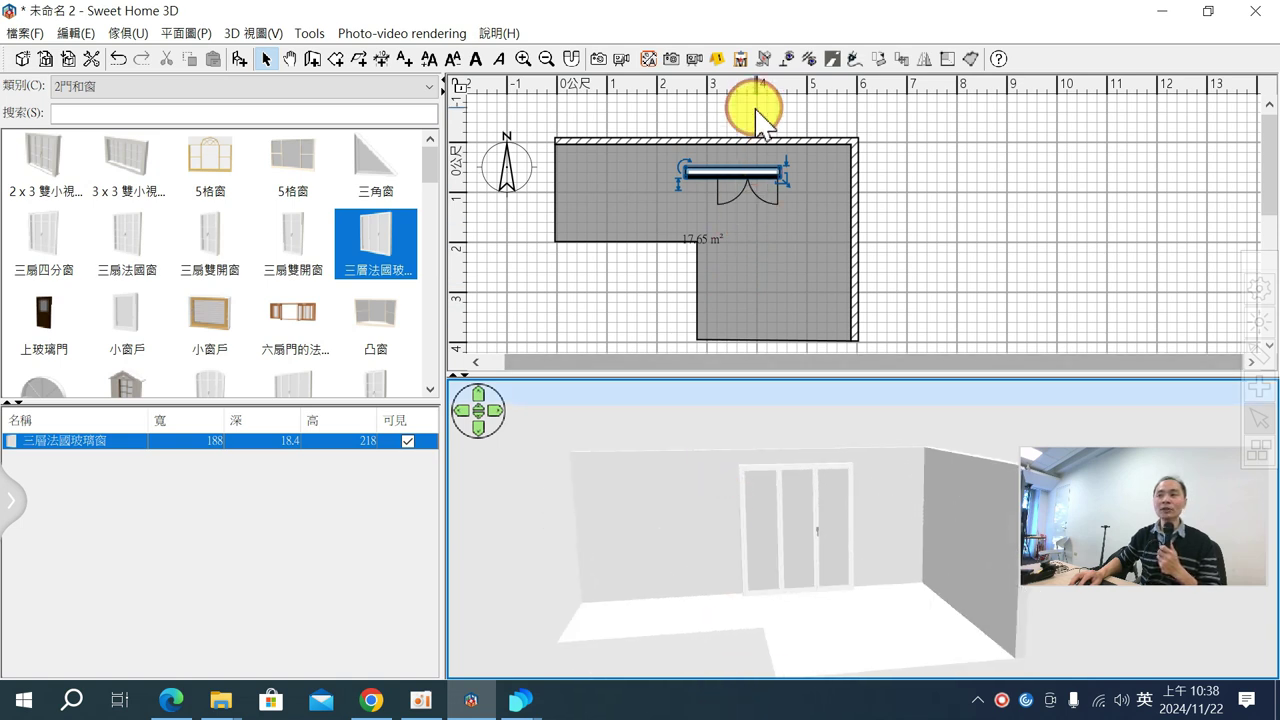
{"action": "mouse_move", "coordinate": [749, 171]}
{"action": "left_mouse_down"}
{"action": "mouse_move", "coordinate": [749, 134]}
{"action": "mouse_move", "coordinate": [756, 150]}
{"action": "left_mouse_up"}
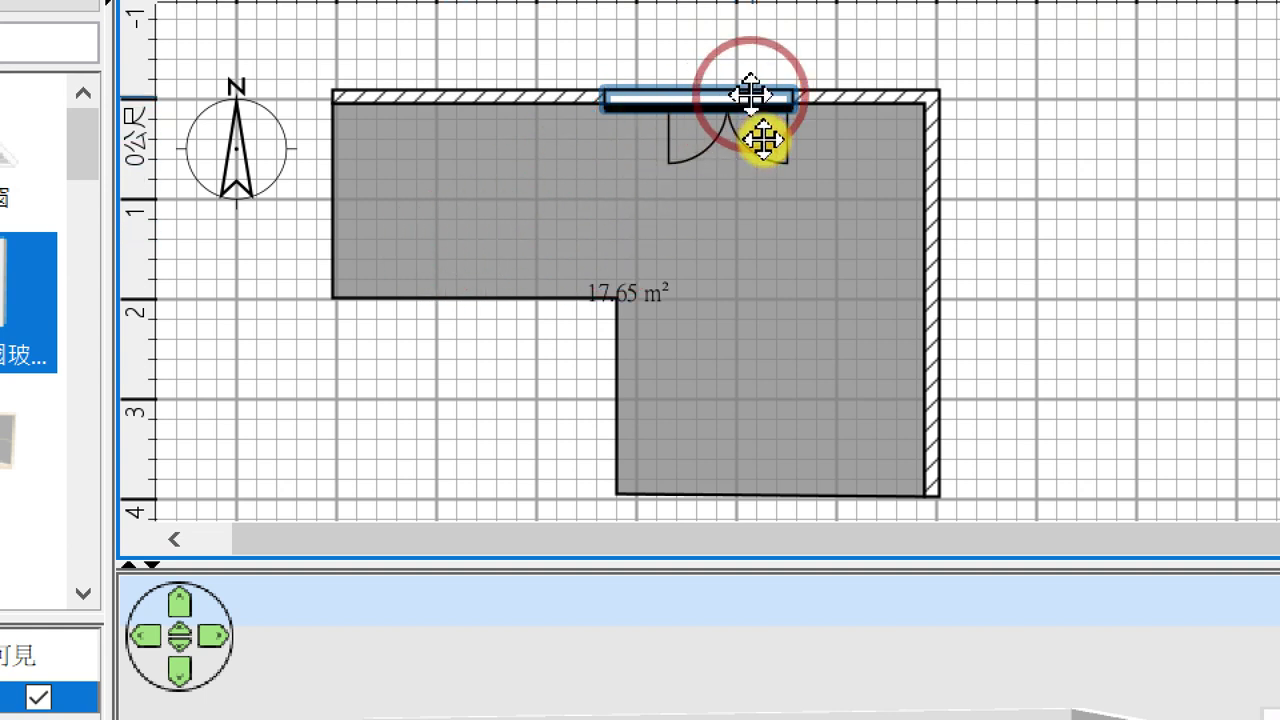
- Flip the window's opening direction to the outside of the north wall and back to the inside
{"action": "left_click_drag", "start_coordinate": [750, 95], "coordinate": [737, 83]}
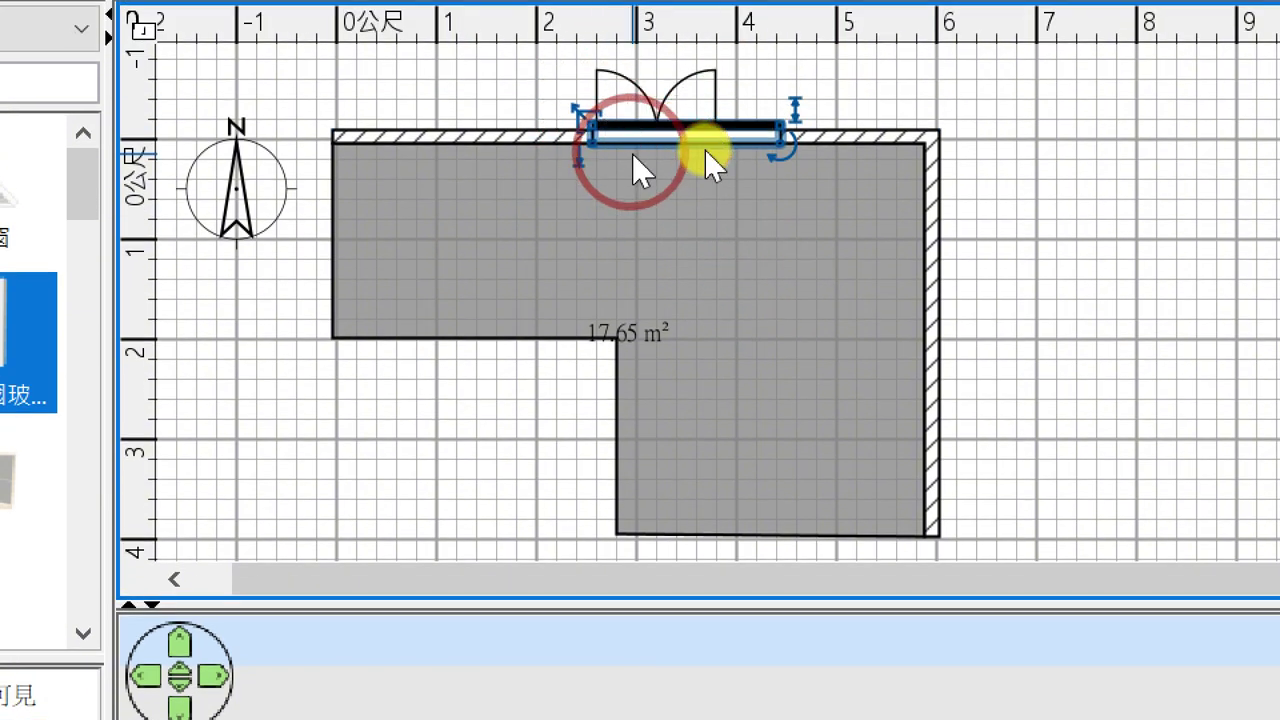
{"action": "left_click_drag", "start_coordinate": [706, 134], "coordinate": [709, 140]}
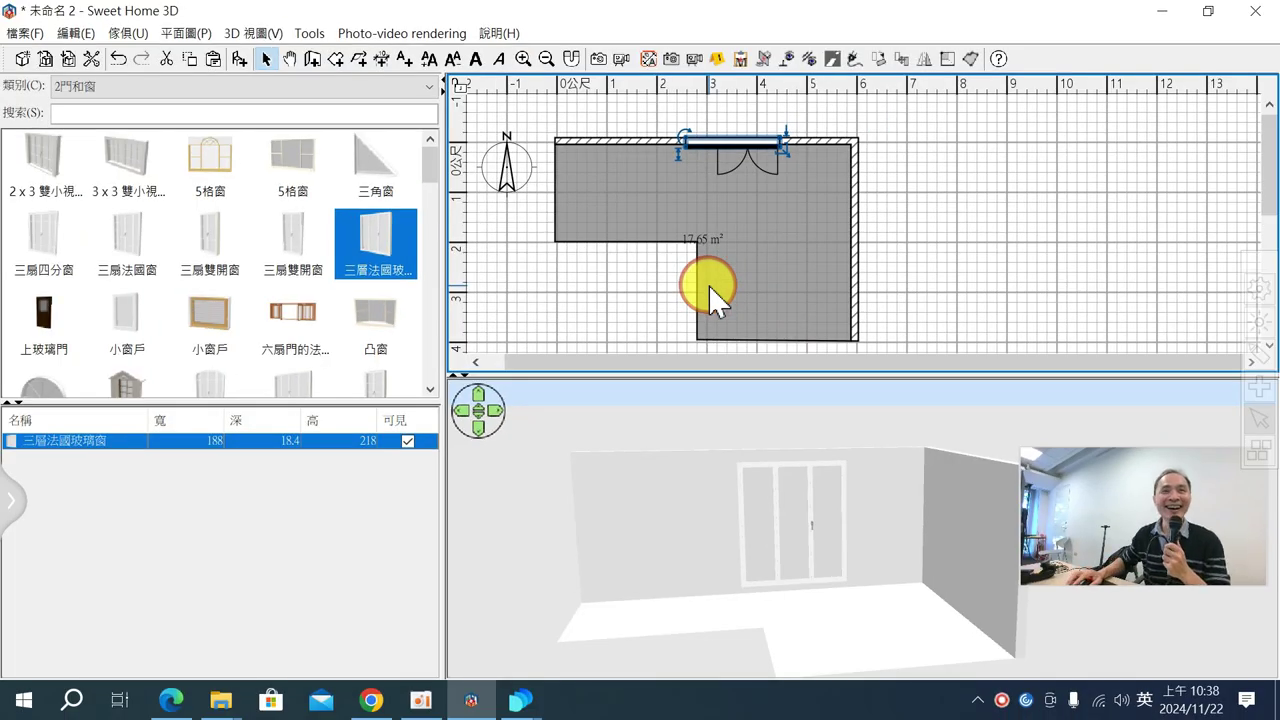
- Modify the opening of the 三層法國玻璃窗 so that the sash with the handle swings open, and apply it
{"action": "double_click", "coordinate": [749, 137]}
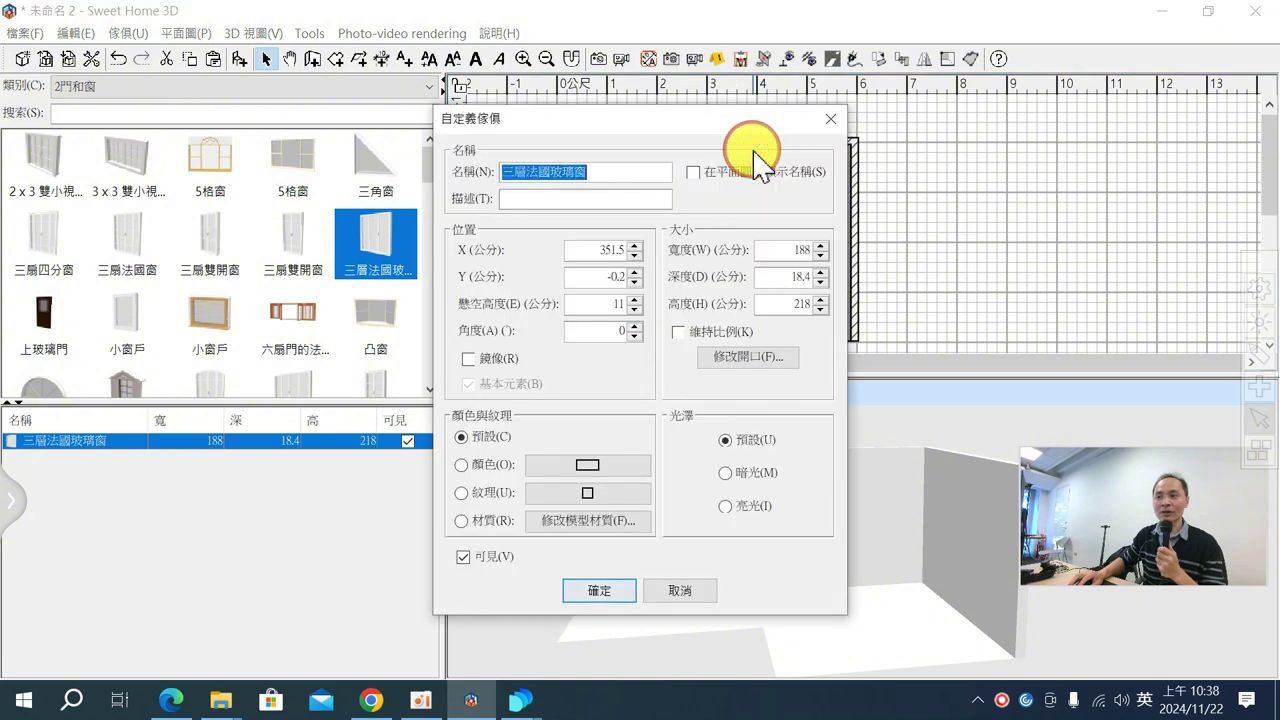
{"action": "left_click", "coordinate": [1258, 345]}
{"action": "mouse_move", "coordinate": [797, 373]}
{"action": "left_mouse_down"}
{"action": "mouse_move", "coordinate": [712, 379]}
{"action": "mouse_move", "coordinate": [685, 370]}
{"action": "mouse_move", "coordinate": [677, 340]}
{"action": "mouse_move", "coordinate": [744, 295]}
{"action": "mouse_move", "coordinate": [827, 304]}
{"action": "mouse_move", "coordinate": [859, 334]}
{"action": "mouse_move", "coordinate": [826, 411]}
{"action": "left_mouse_up"}
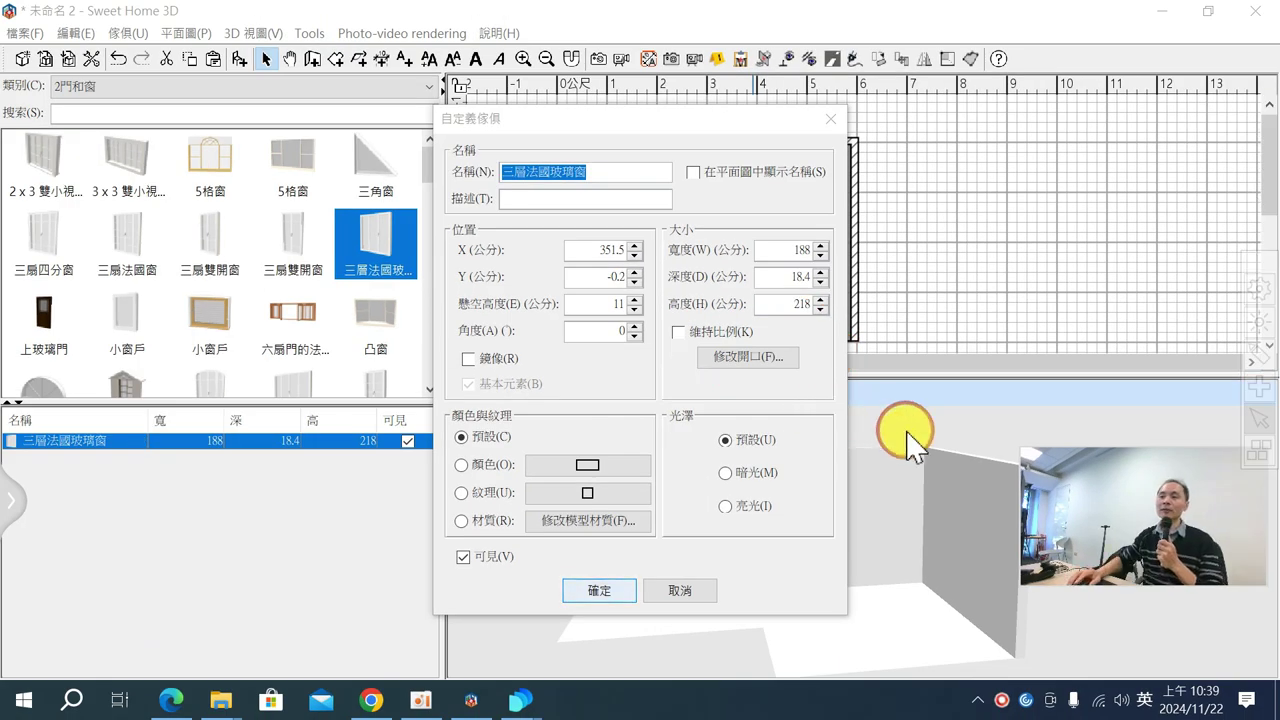
{"action": "left_click", "coordinate": [748, 357]}
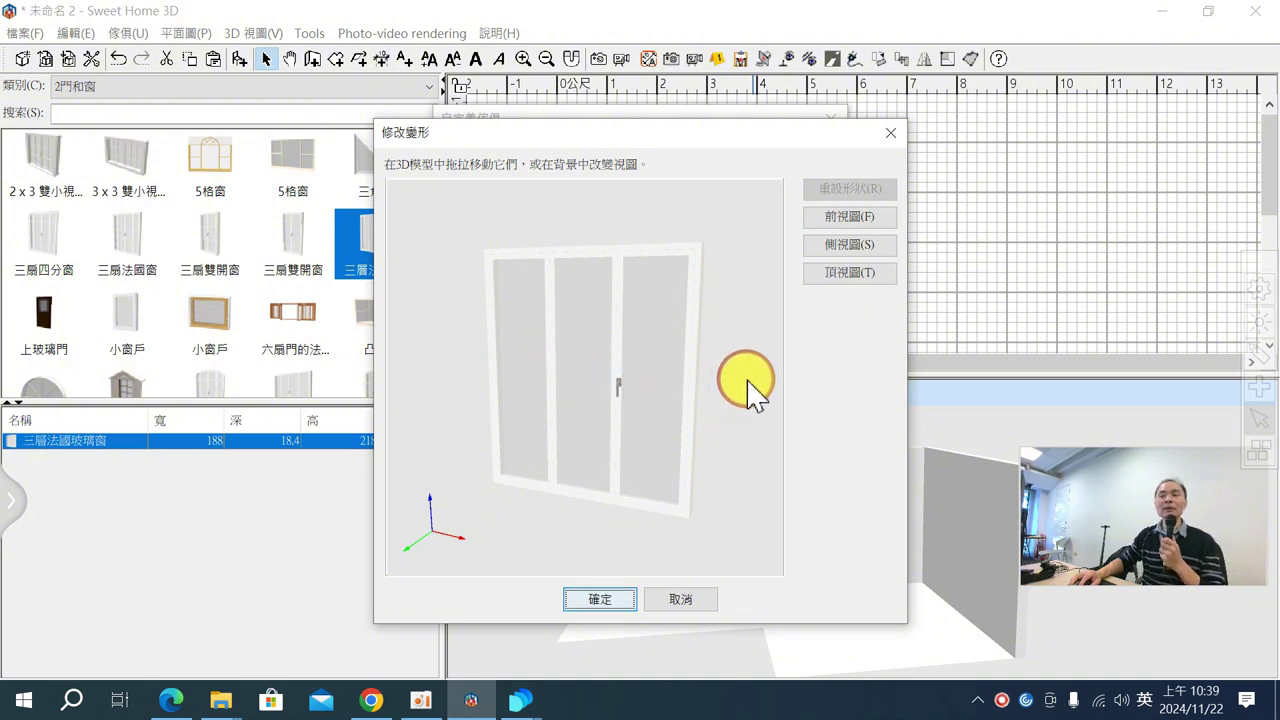
{"action": "mouse_move", "coordinate": [750, 365]}
{"action": "left_mouse_down"}
{"action": "mouse_move", "coordinate": [686, 451]}
{"action": "mouse_move", "coordinate": [646, 423]}
{"action": "mouse_move", "coordinate": [669, 363]}
{"action": "mouse_move", "coordinate": [720, 375]}
{"action": "mouse_move", "coordinate": [767, 362]}
{"action": "mouse_move", "coordinate": [745, 362]}
{"action": "left_mouse_up"}
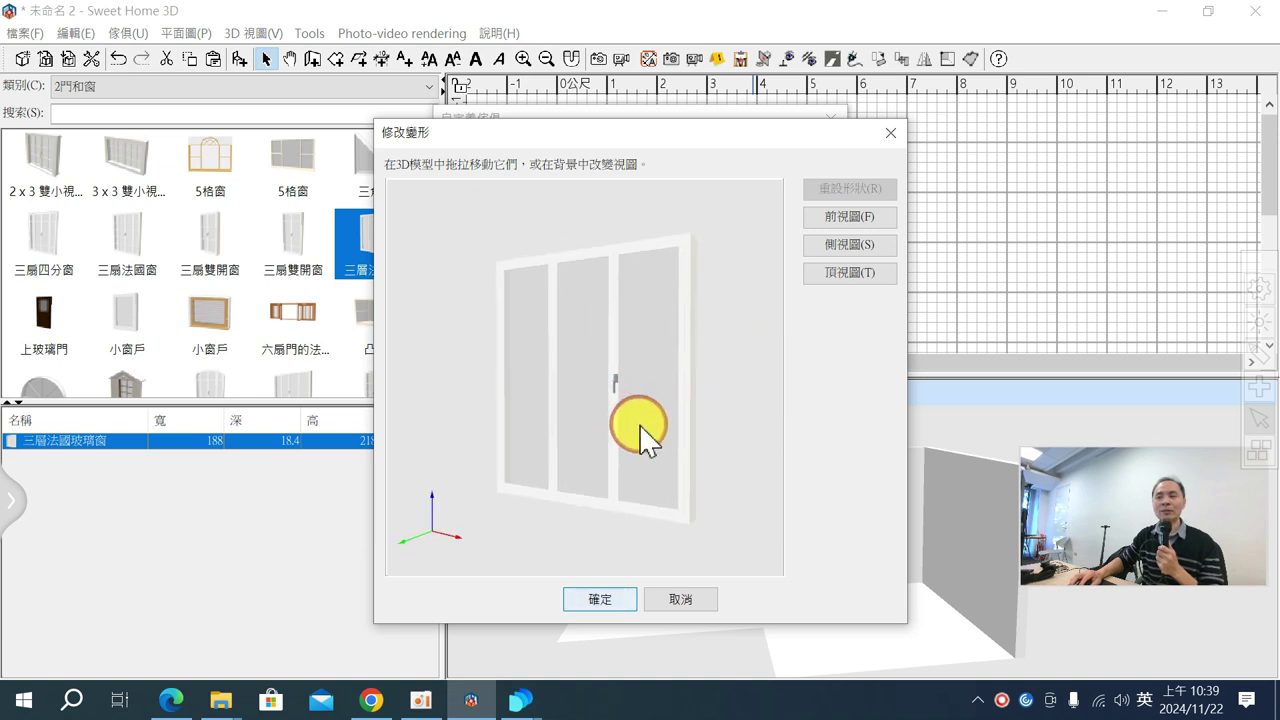
{"action": "left_click_drag", "start_coordinate": [641, 425], "coordinate": [735, 347]}
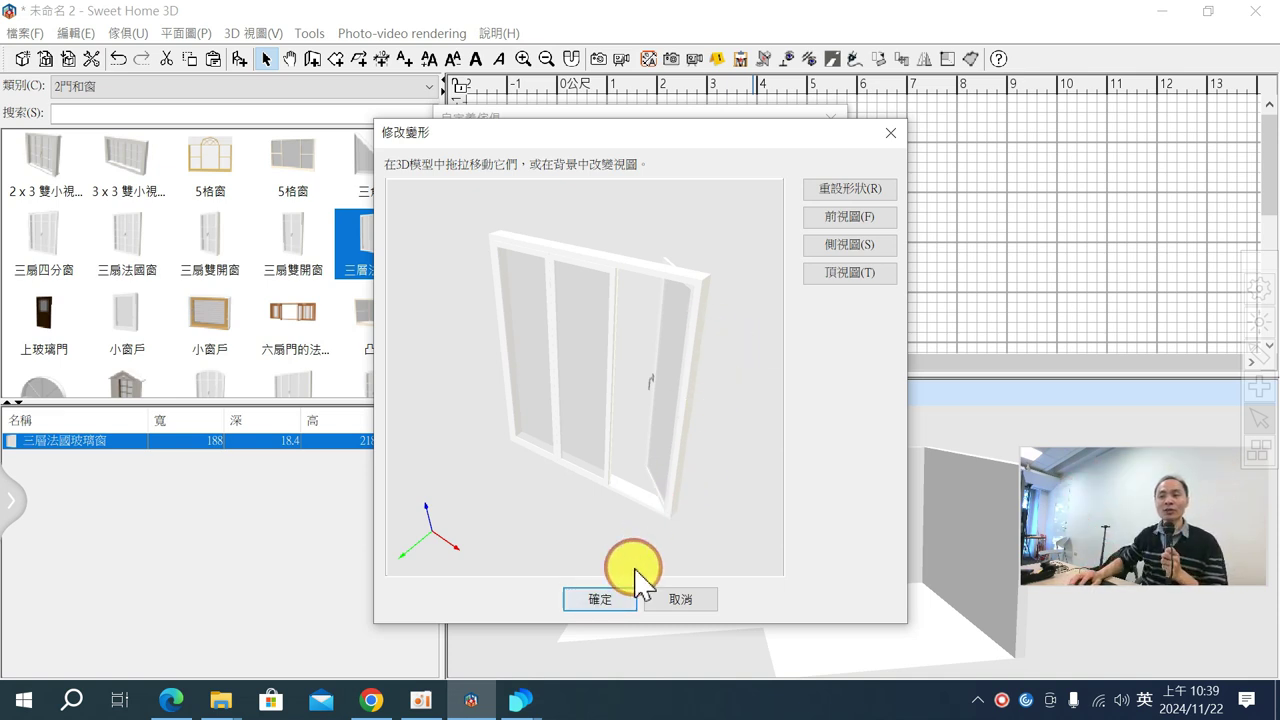
{"action": "left_click", "coordinate": [632, 610]}
{"action": "left_click", "coordinate": [640, 668]}
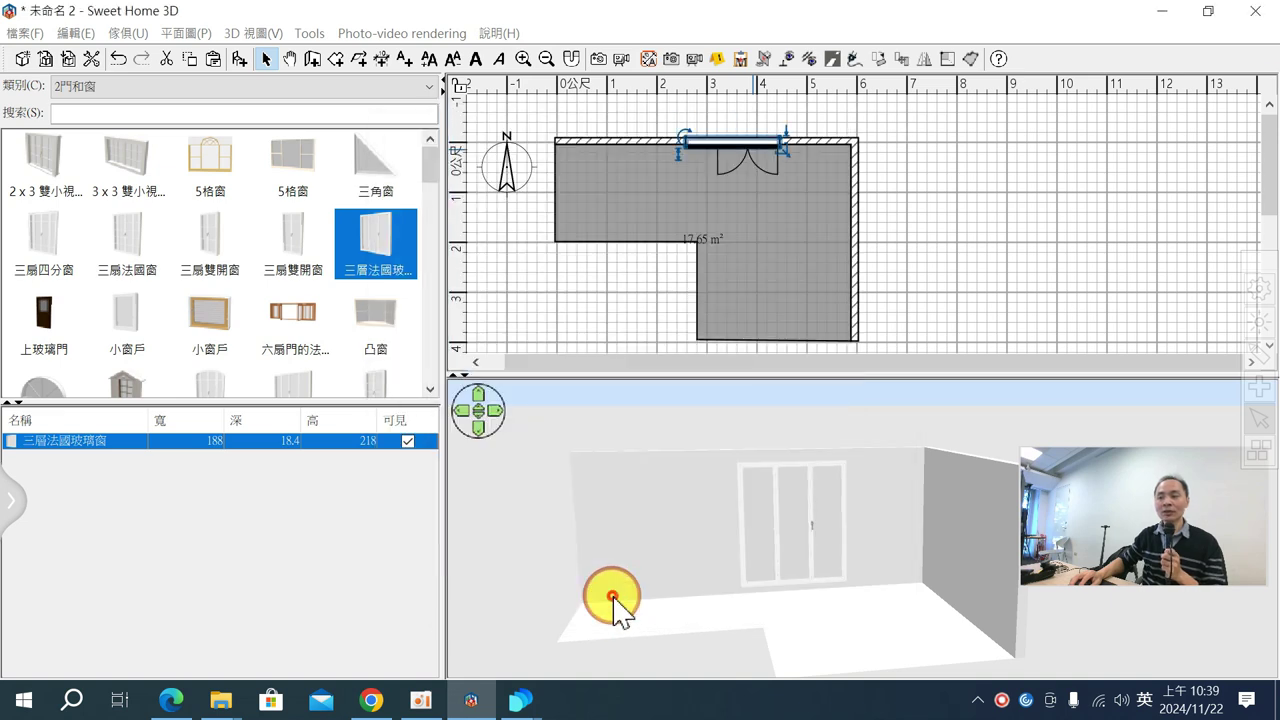
- Place a 平移窗 from the catalog in the east wall, about 2.5 m below the north wall
{"action": "left_click_drag", "start_coordinate": [690, 560], "coordinate": [858, 486]}
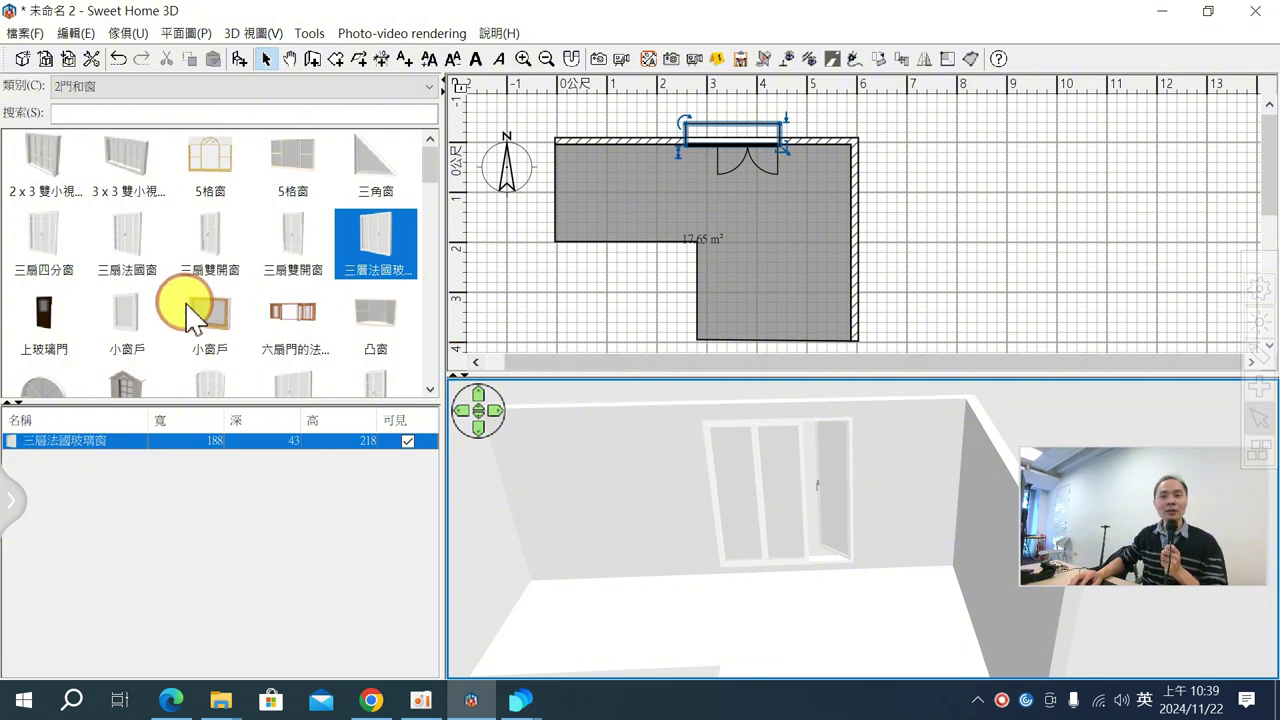
{"action": "scroll", "coordinate": [200, 310], "scroll_direction": "down", "scroll_amount": 3}
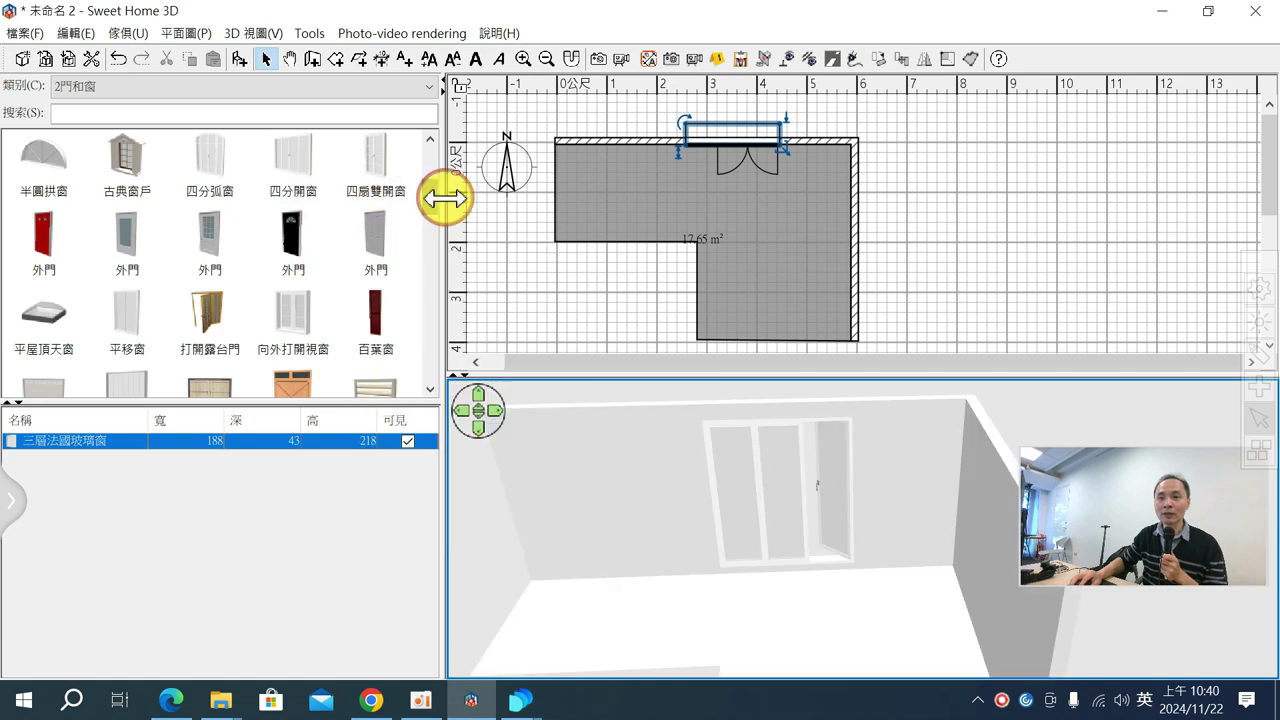
{"action": "left_click_drag", "start_coordinate": [437, 208], "coordinate": [438, 216]}
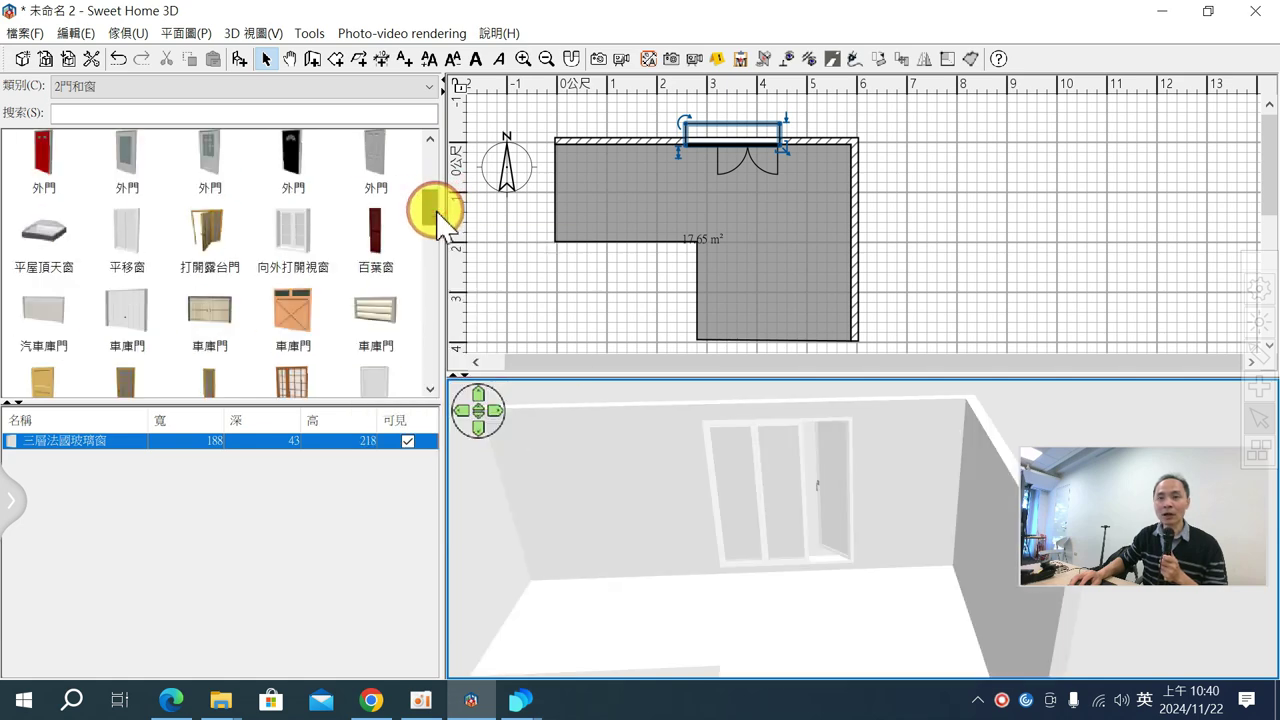
{"action": "left_click_drag", "start_coordinate": [135, 250], "coordinate": [800, 250]}
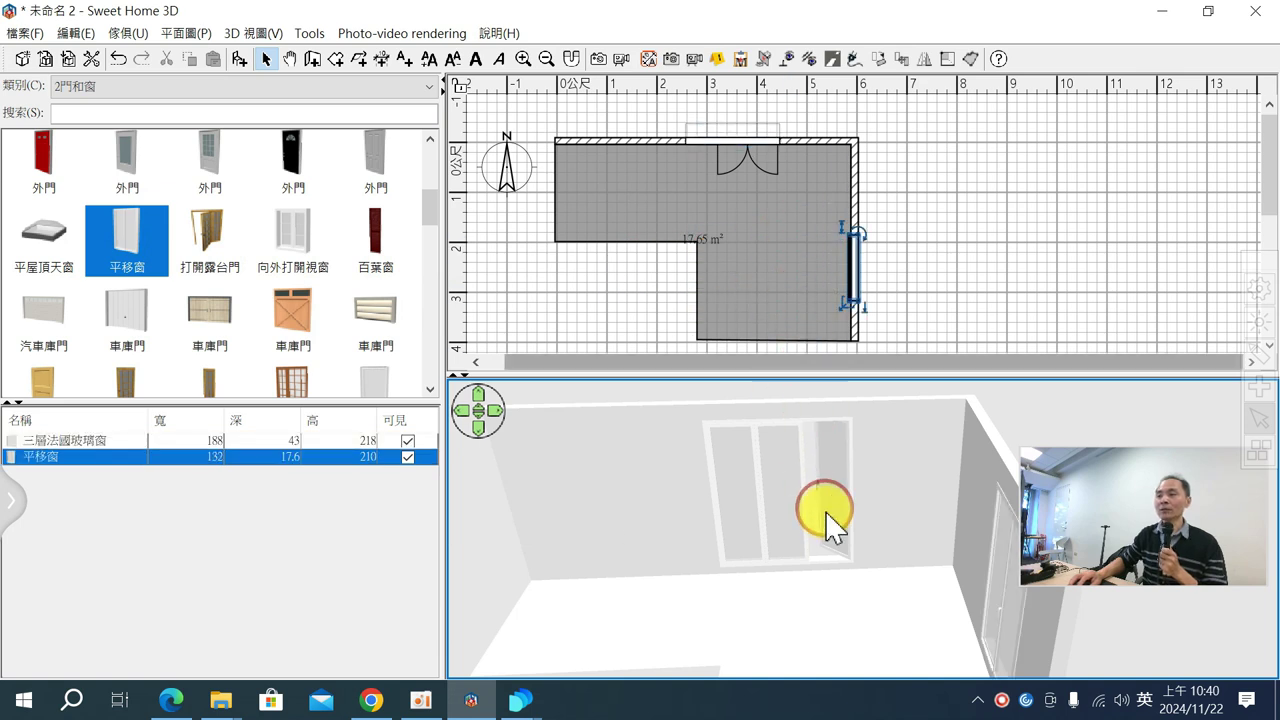
- Try to slide a sash of the east wall's 平移窗 open in its opening settings, and discard the modification
{"action": "left_click_drag", "start_coordinate": [823, 529], "coordinate": [800, 471]}
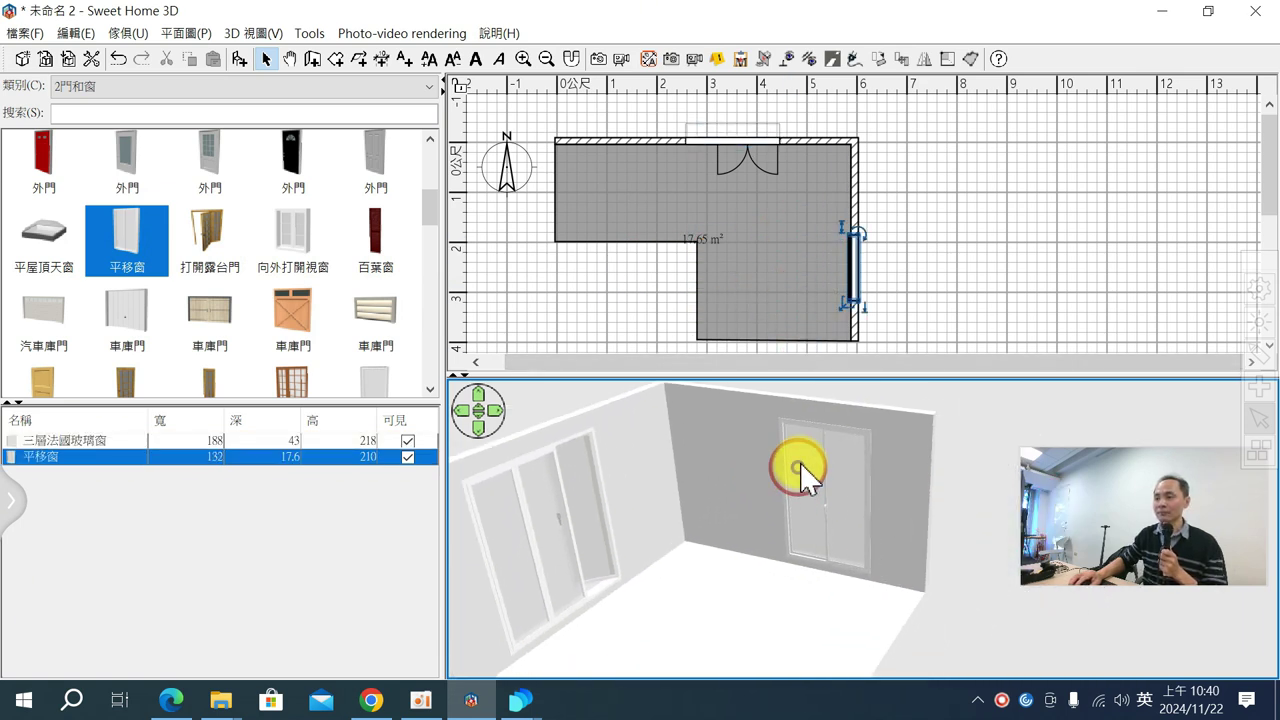
{"action": "left_click", "coordinate": [845, 282]}
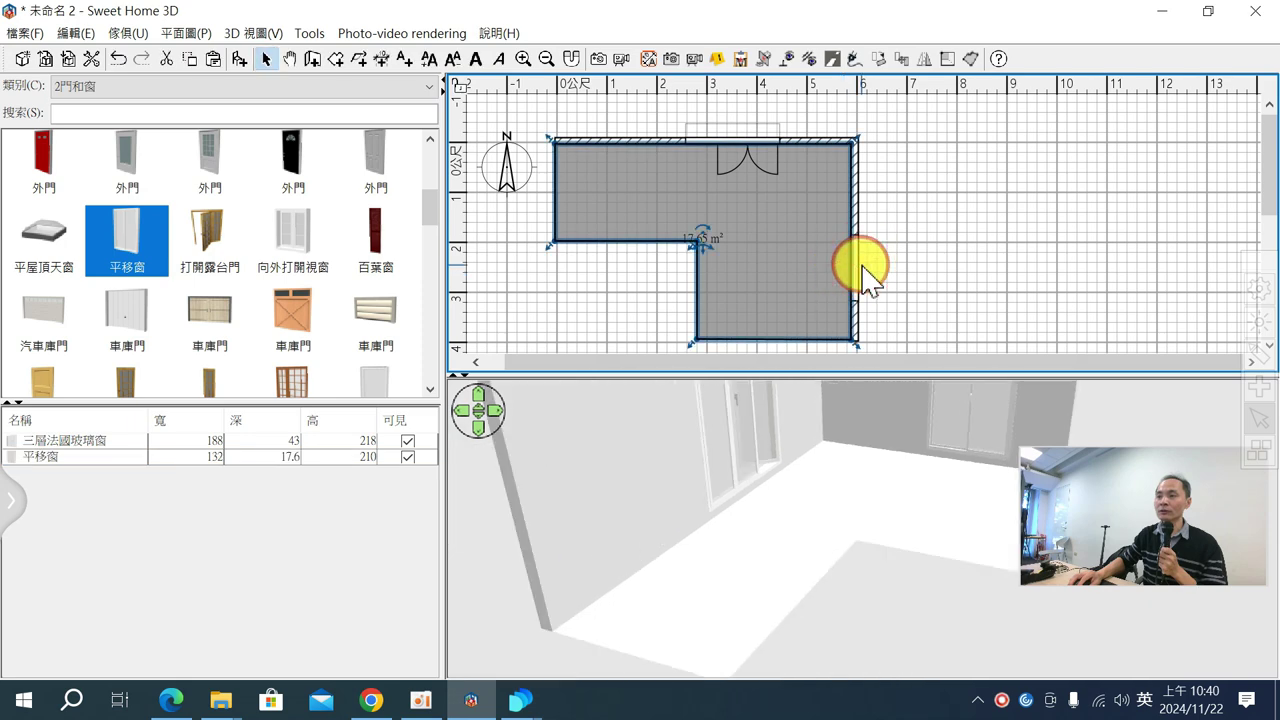
{"action": "double_click", "coordinate": [857, 268]}
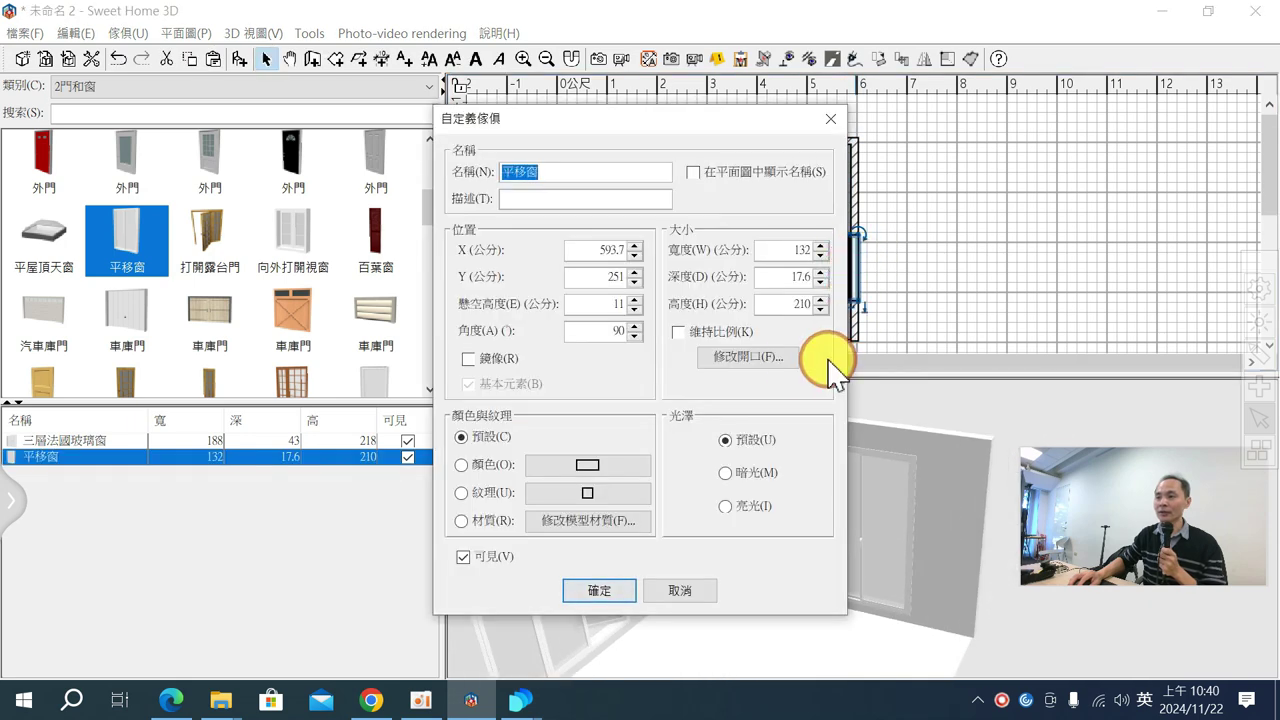
{"action": "left_click", "coordinate": [788, 372]}
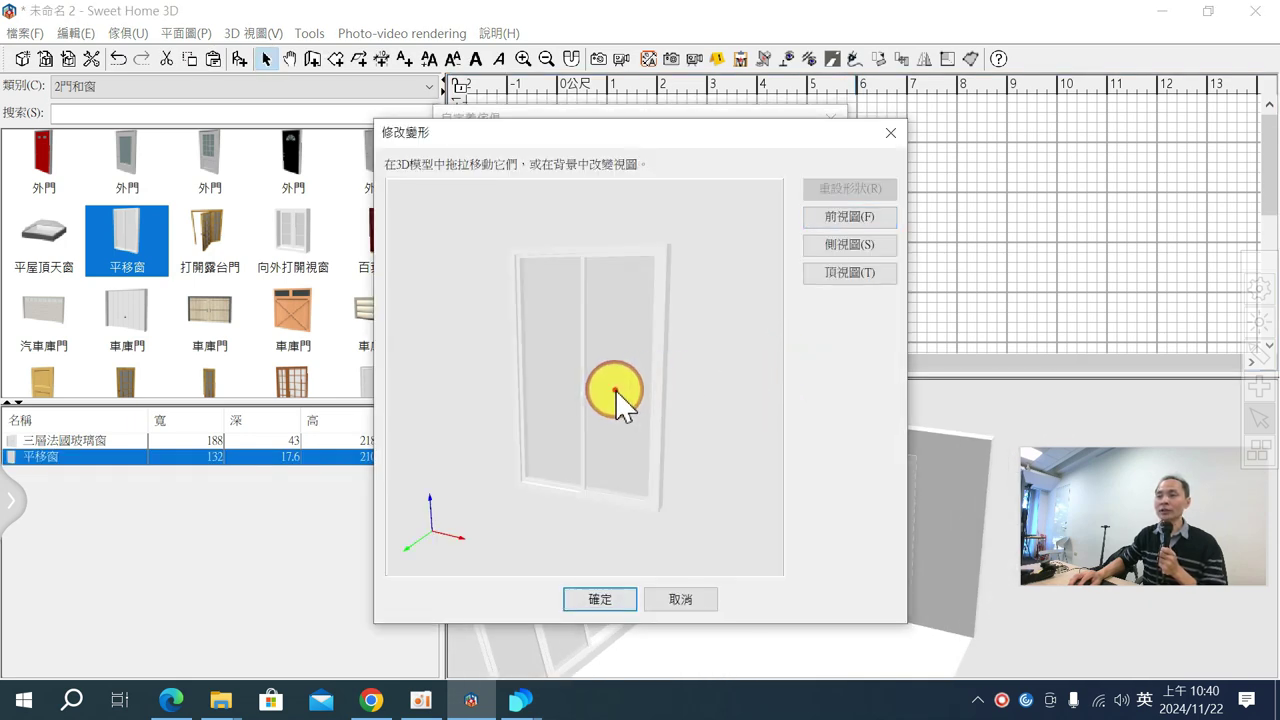
{"action": "mouse_move", "coordinate": [585, 405]}
{"action": "left_mouse_down"}
{"action": "mouse_move", "coordinate": [611, 403]}
{"action": "mouse_move", "coordinate": [566, 409]}
{"action": "mouse_move", "coordinate": [635, 410]}
{"action": "mouse_move", "coordinate": [583, 406]}
{"action": "left_mouse_up"}
{"action": "left_click", "coordinate": [678, 600]}
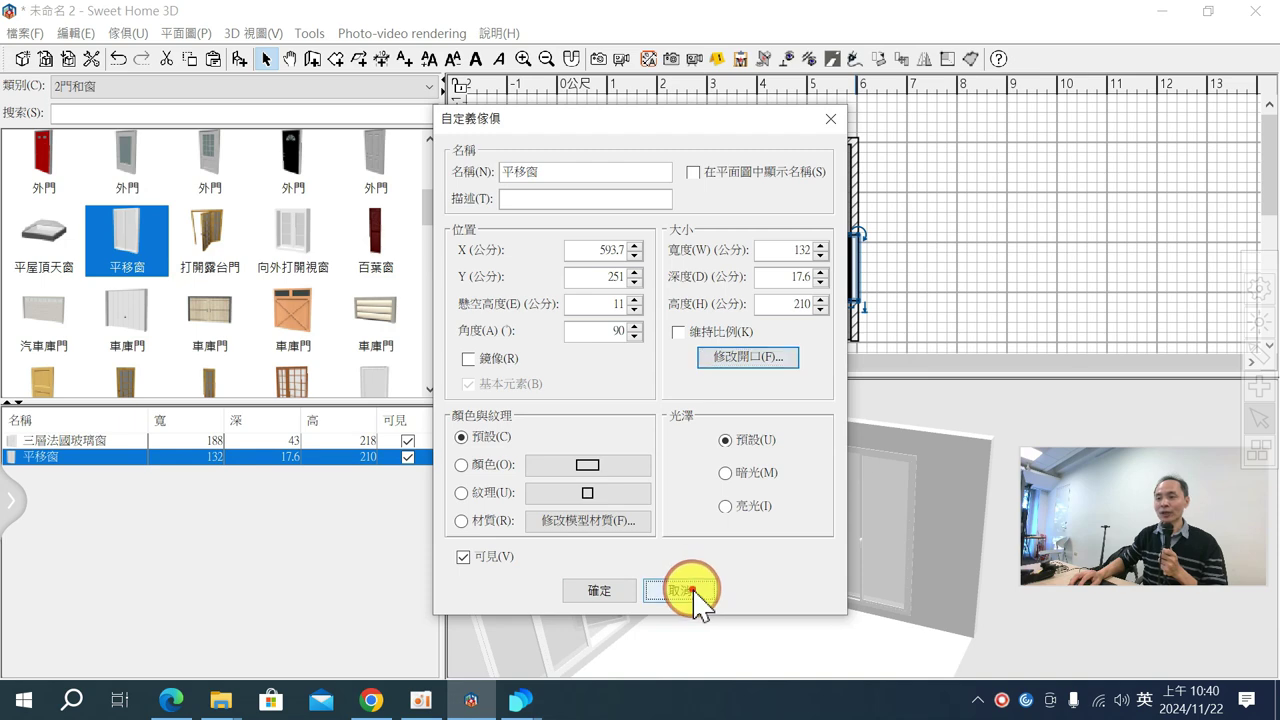
{"action": "left_click", "coordinate": [690, 592]}
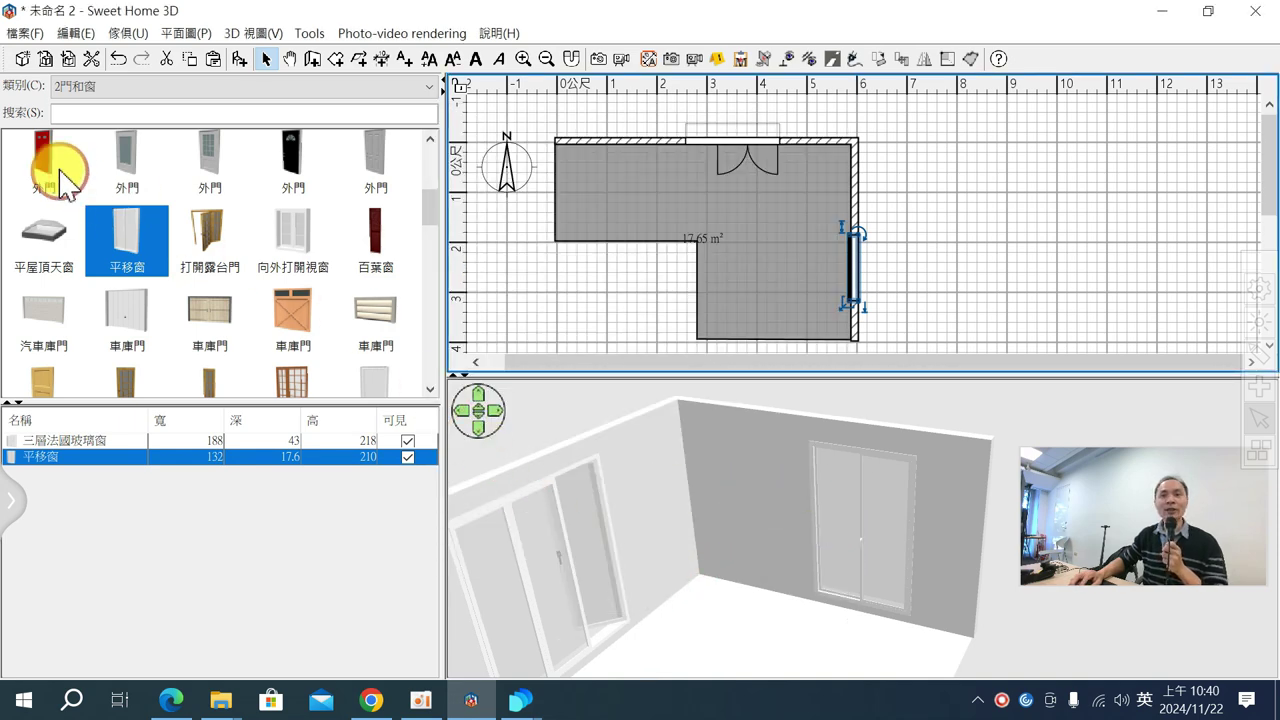
- Show the 11人物動物 category in the furniture catalog and look over its 女人 models
{"action": "left_click", "coordinate": [65, 86]}
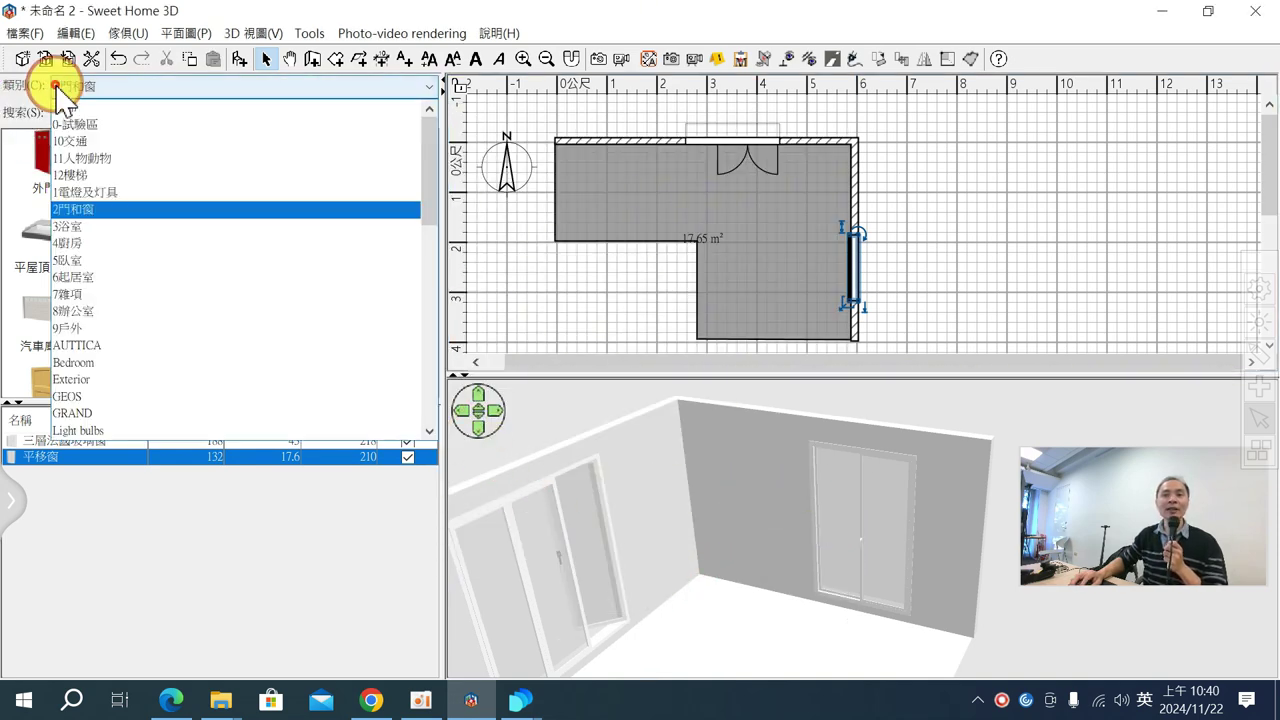
{"action": "left_click", "coordinate": [88, 160]}
{"action": "scroll", "coordinate": [113, 210], "scroll_direction": "up", "scroll_amount": 5}
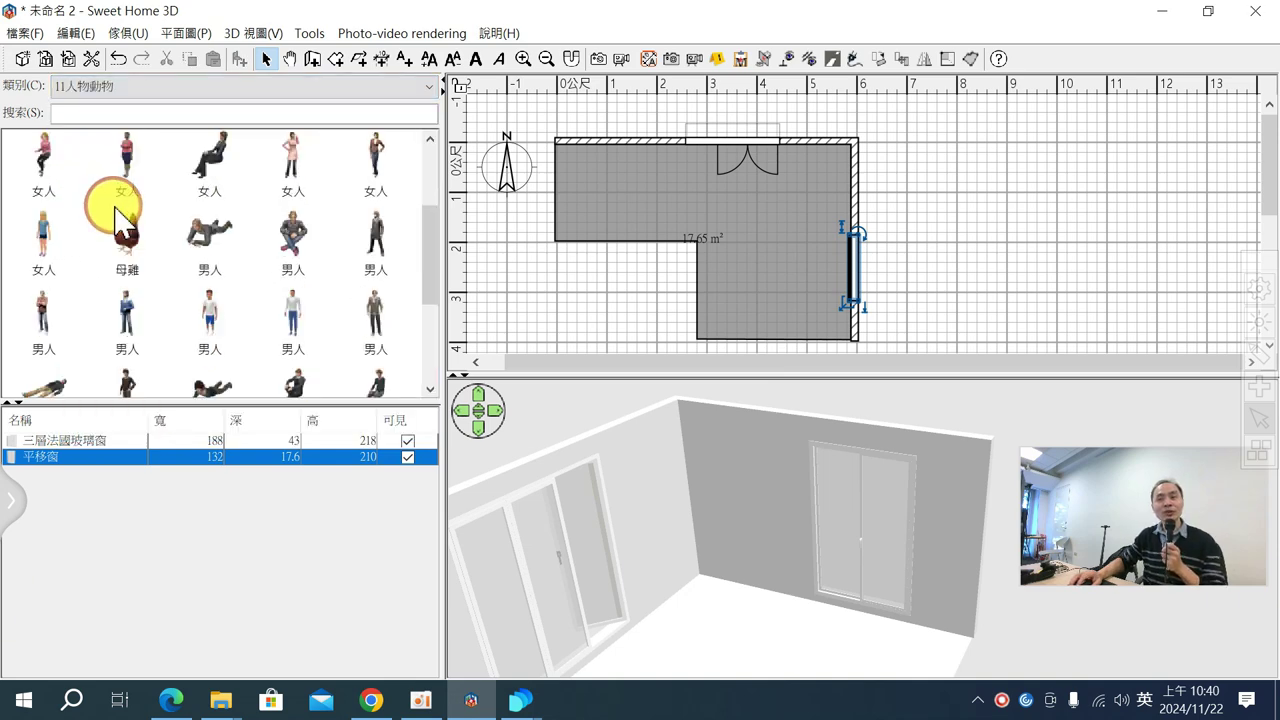
{"action": "mouse_move", "coordinate": [121, 210]}
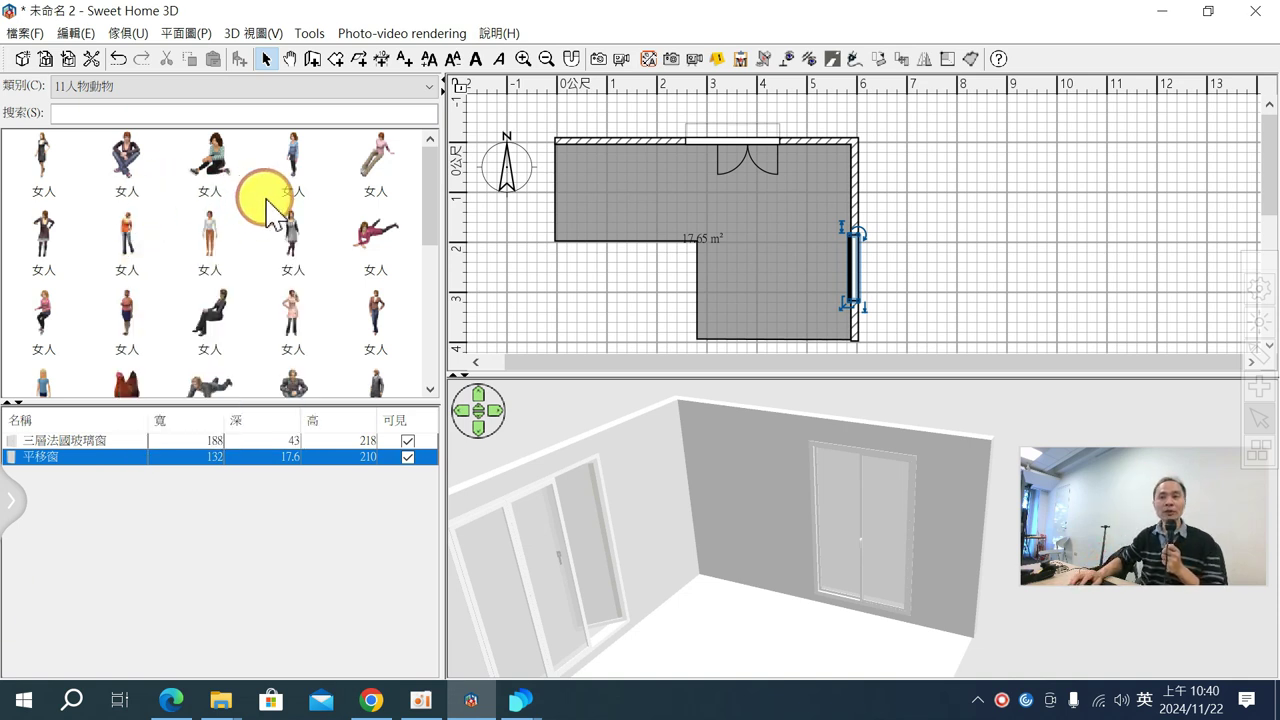
{"action": "mouse_move", "coordinate": [212, 246]}
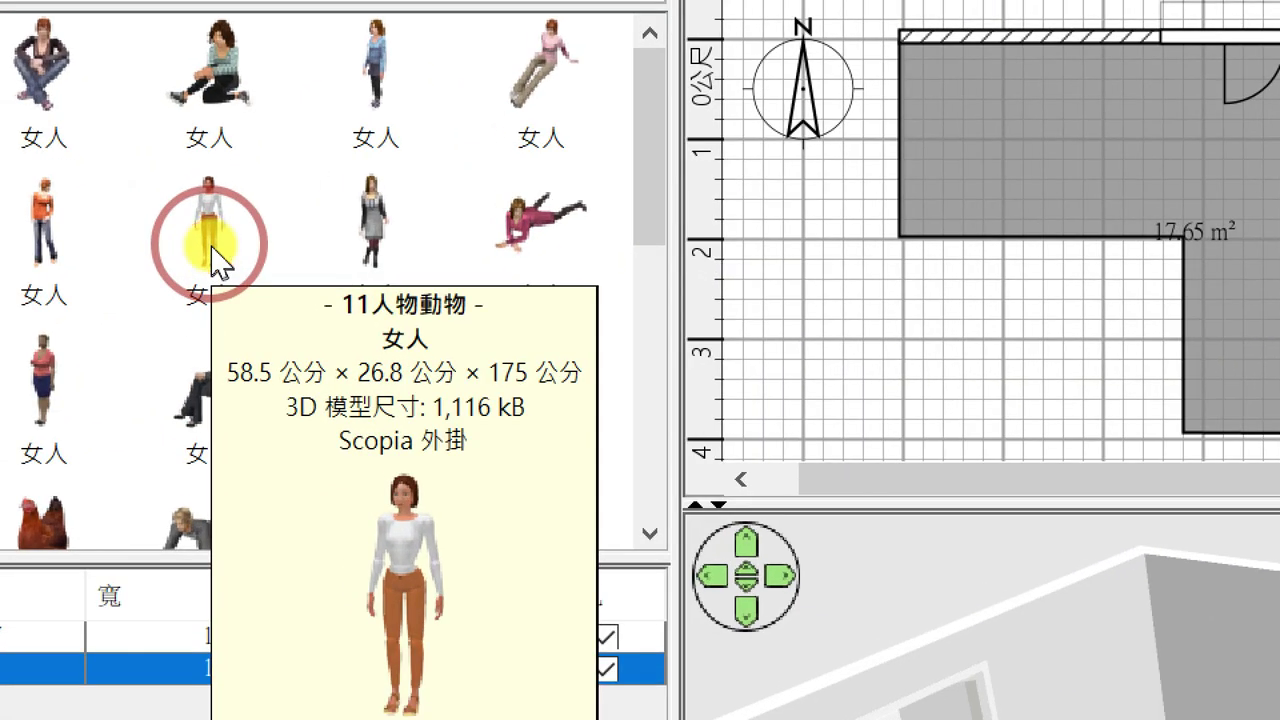
{"action": "left_click", "coordinate": [213, 232]}
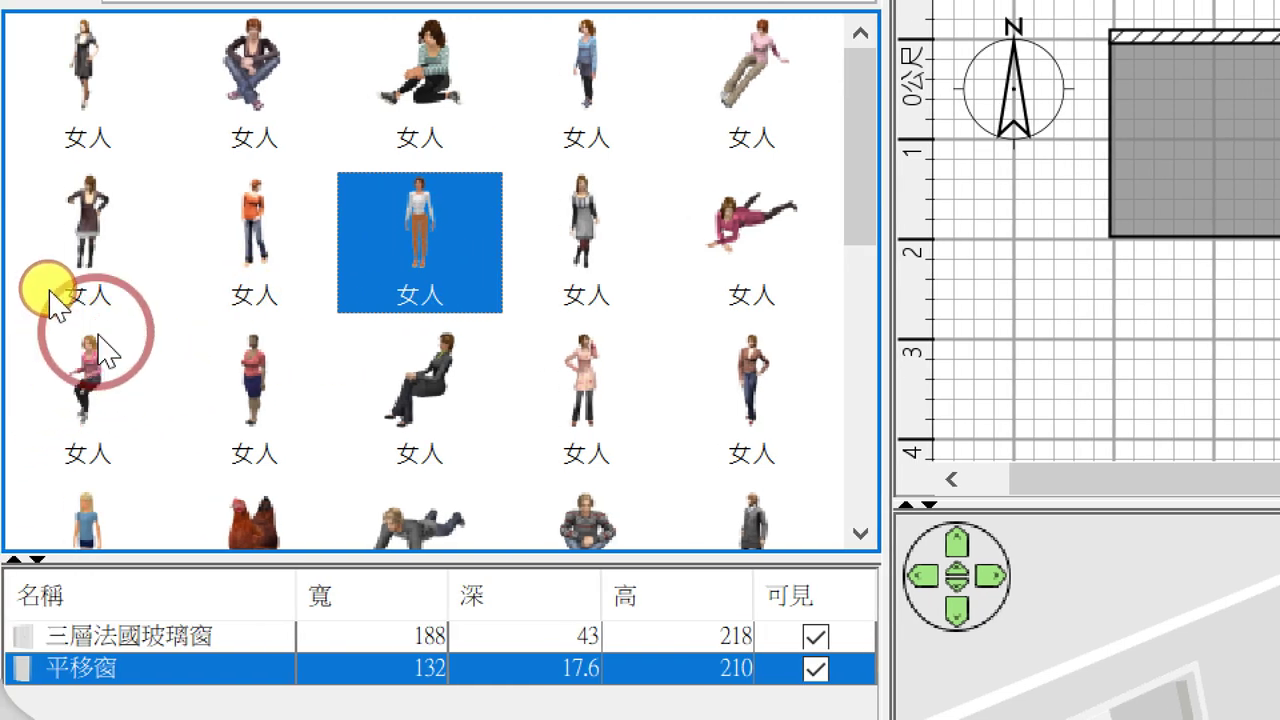
- Place the 188.4 cm tall standing 男人 in the northwest part of the room, at about X 237 and Y 108 cm
{"action": "scroll", "coordinate": [46, 288], "scroll_direction": "down", "scroll_amount": 3}
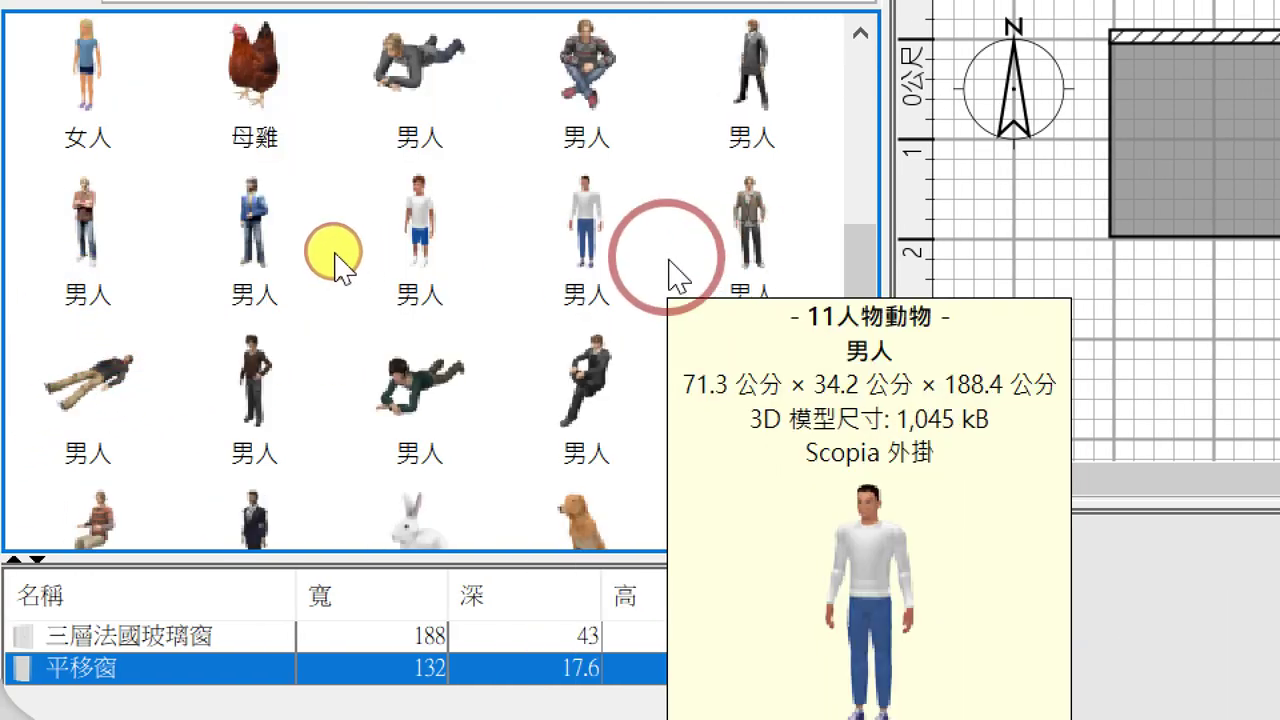
{"action": "left_click", "coordinate": [582, 263]}
{"action": "left_click_drag", "start_coordinate": [578, 250], "coordinate": [414, 248]}
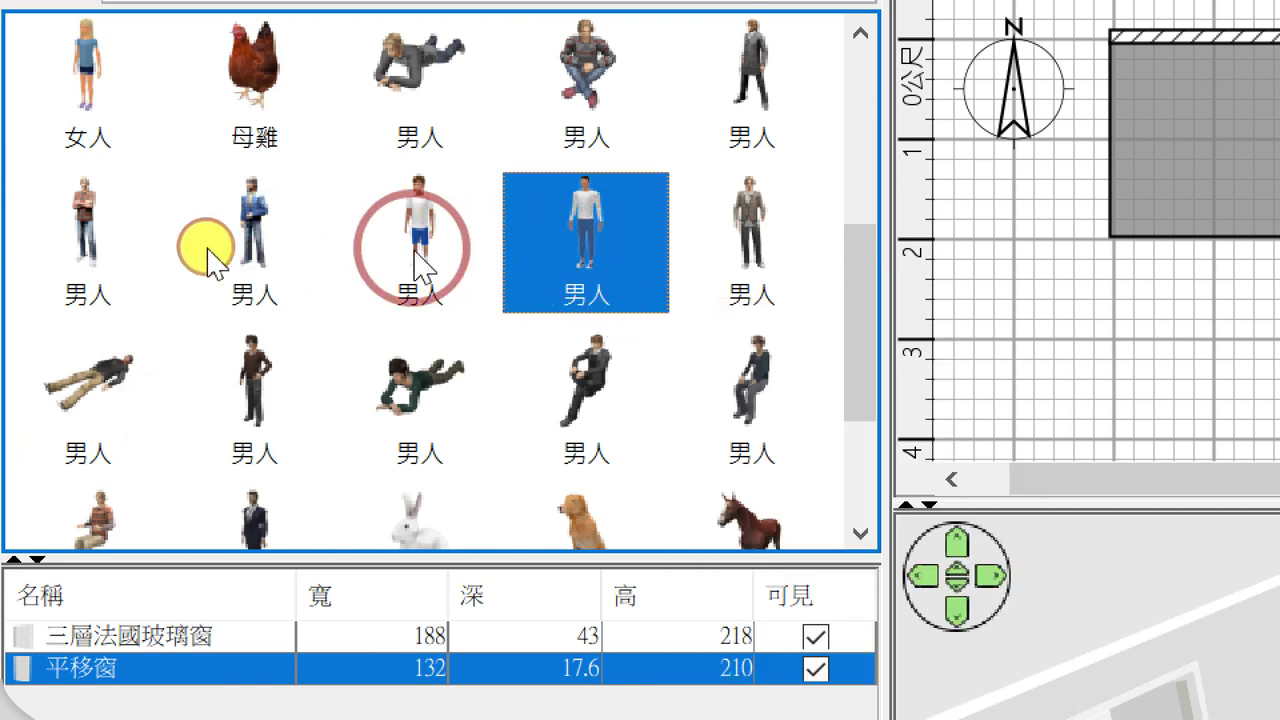
{"action": "left_click", "coordinate": [414, 249]}
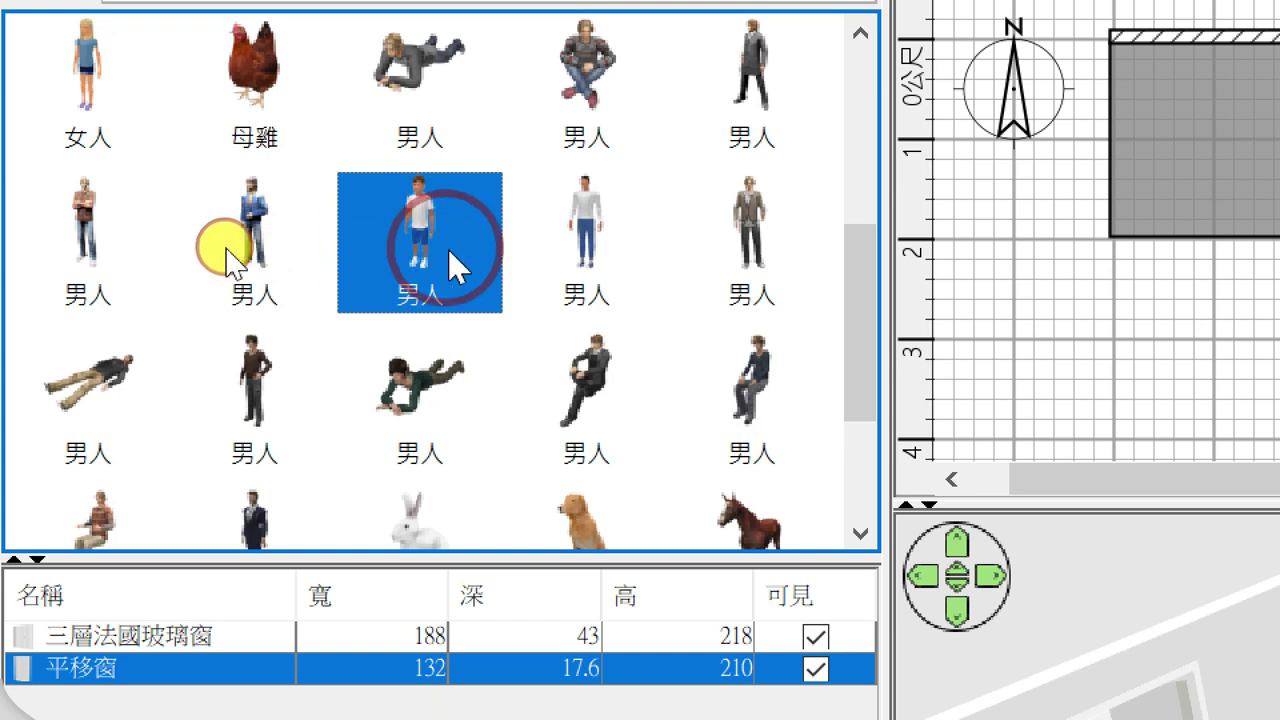
{"action": "mouse_move", "coordinate": [432, 246]}
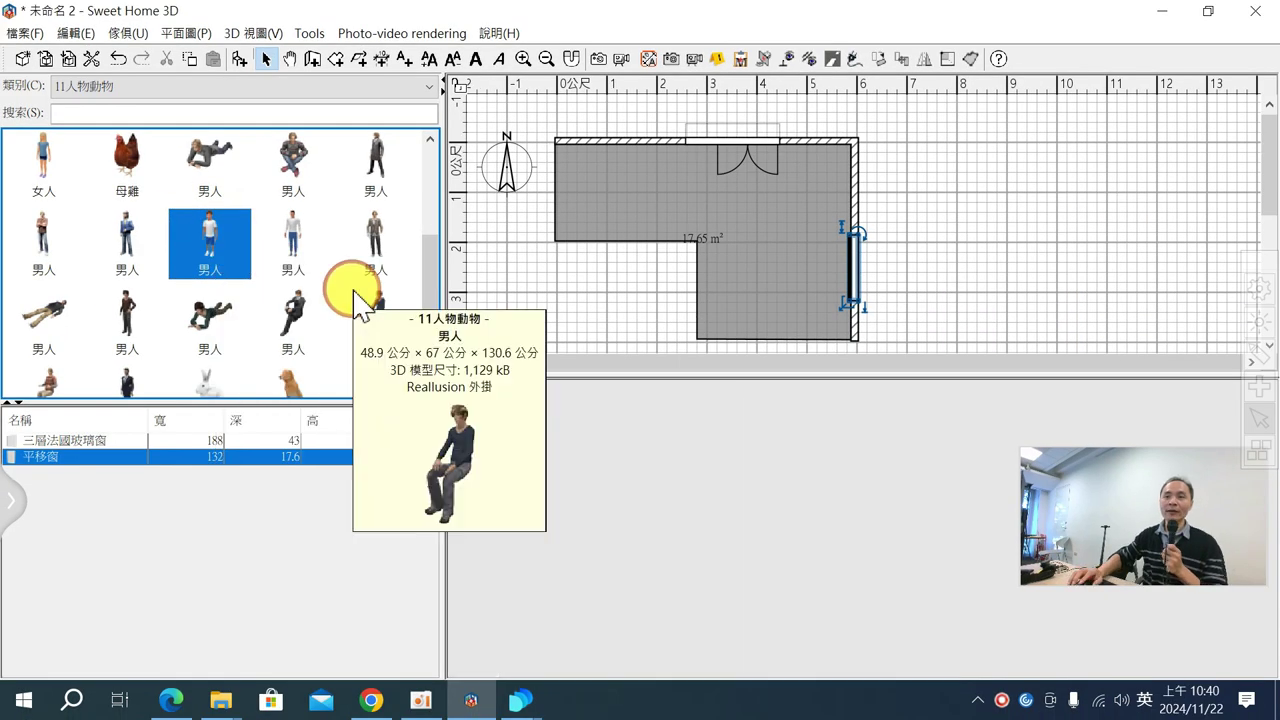
{"action": "left_click_drag", "start_coordinate": [300, 240], "coordinate": [648, 190]}
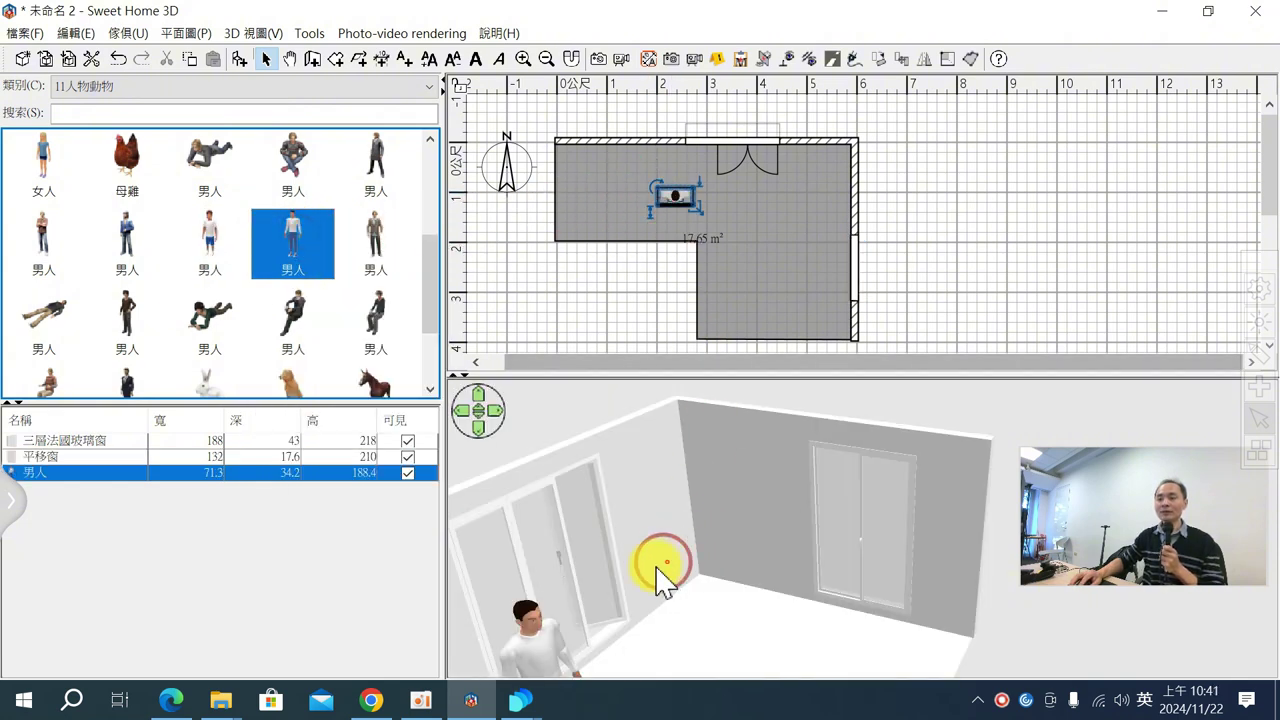
- Open the placed 男人 for a pose change and raise his right arm above his head
{"action": "left_click_drag", "start_coordinate": [657, 571], "coordinate": [697, 534]}
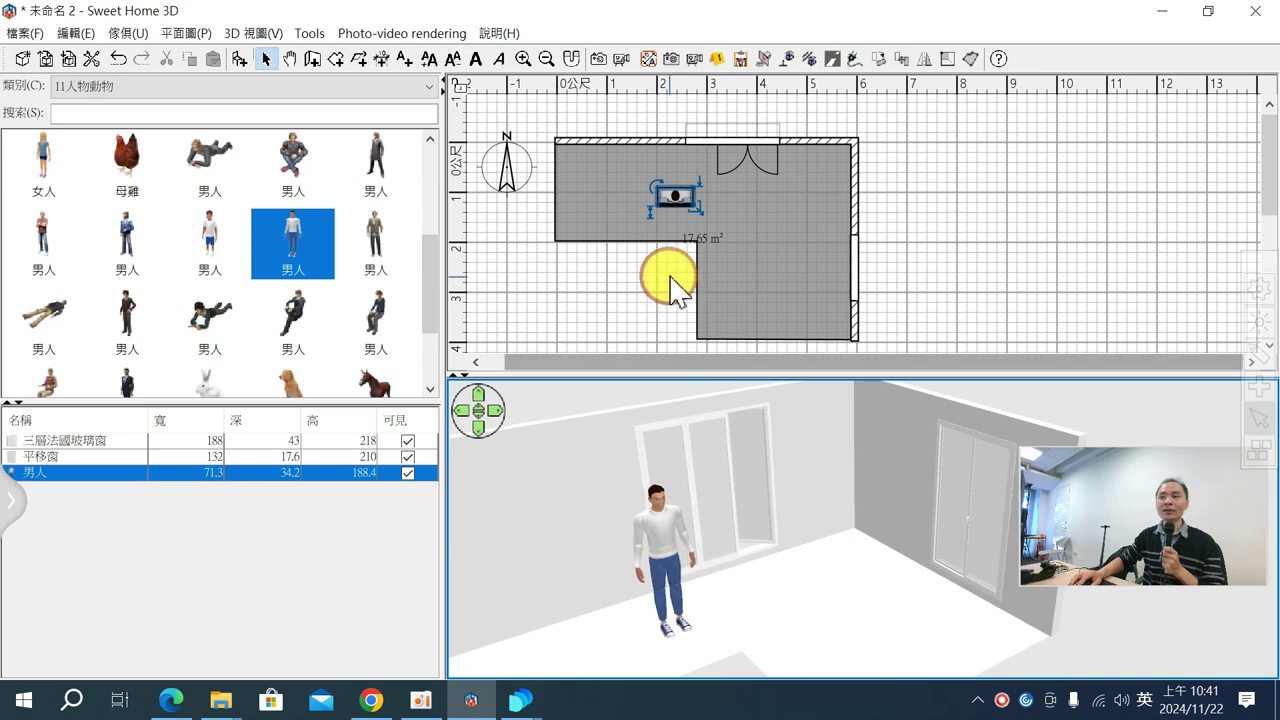
{"action": "double_click", "coordinate": [672, 190]}
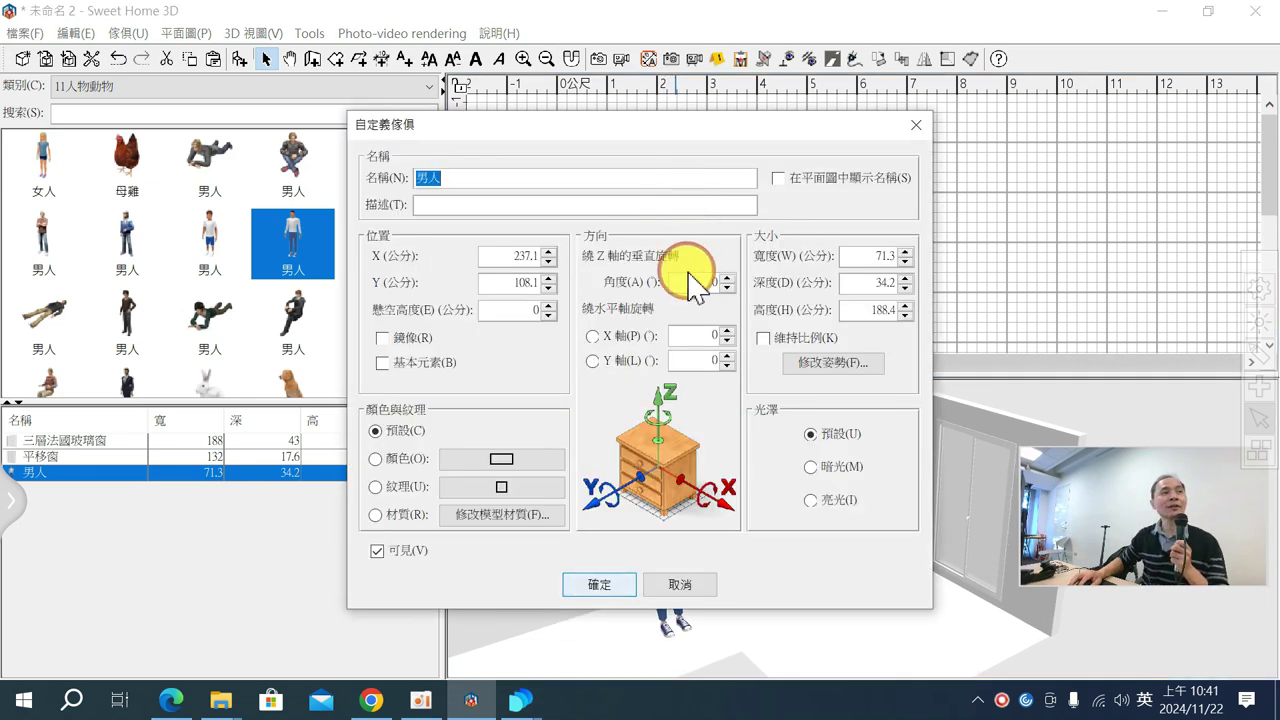
{"action": "left_click", "coordinate": [818, 370]}
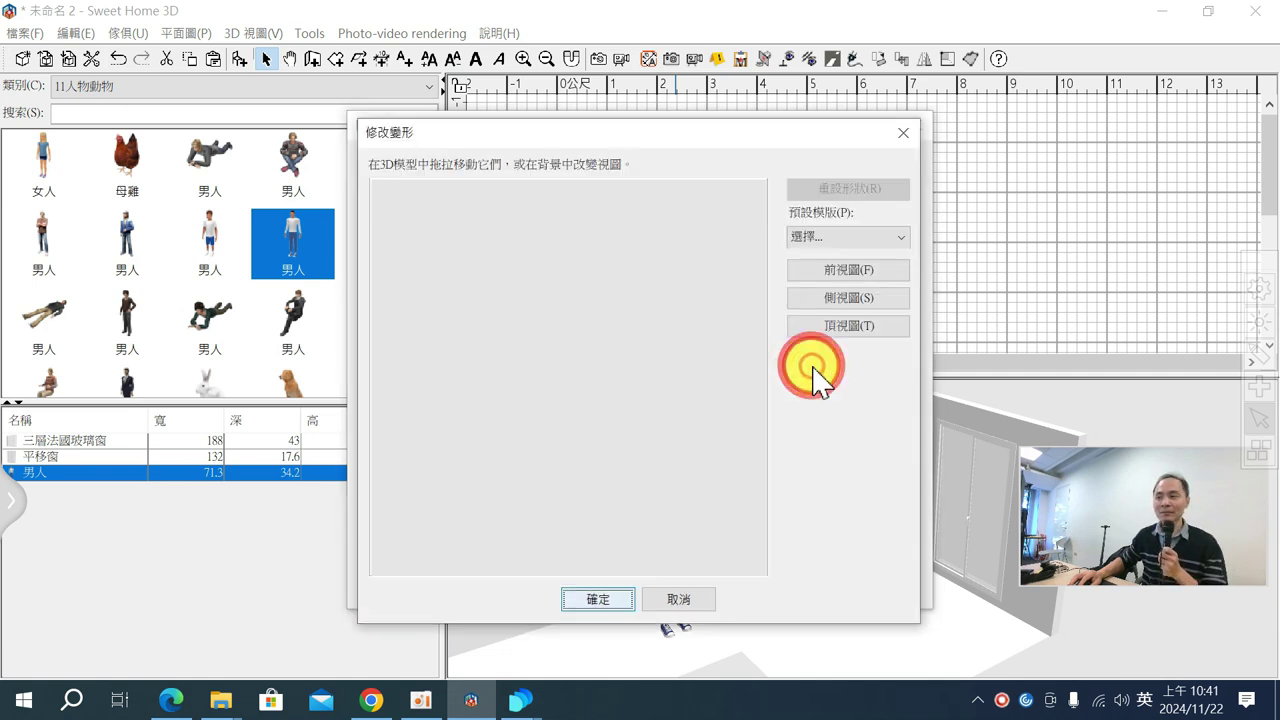
{"action": "left_click_drag", "start_coordinate": [558, 350], "coordinate": [612, 330]}
{"action": "left_click_drag", "start_coordinate": [676, 368], "coordinate": [752, 362]}
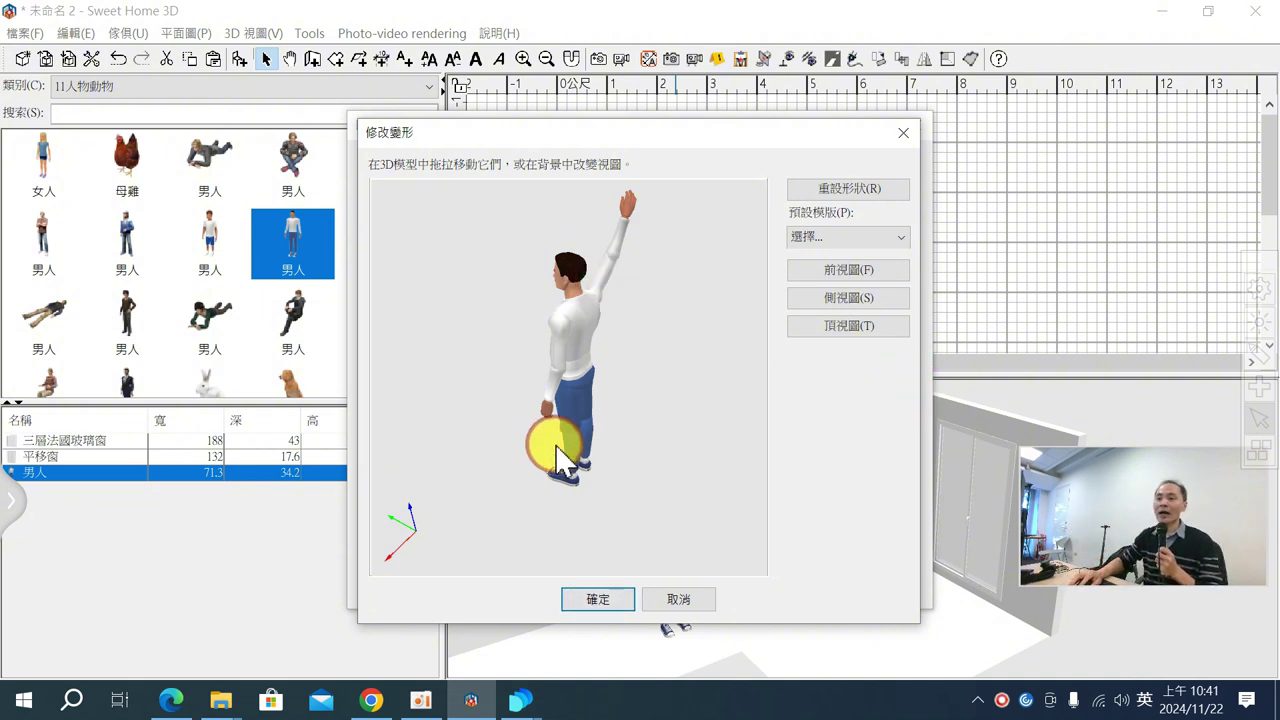
- Lift the man's left leg forward and bend it at the knee
{"action": "left_click_drag", "start_coordinate": [563, 424], "coordinate": [586, 351]}
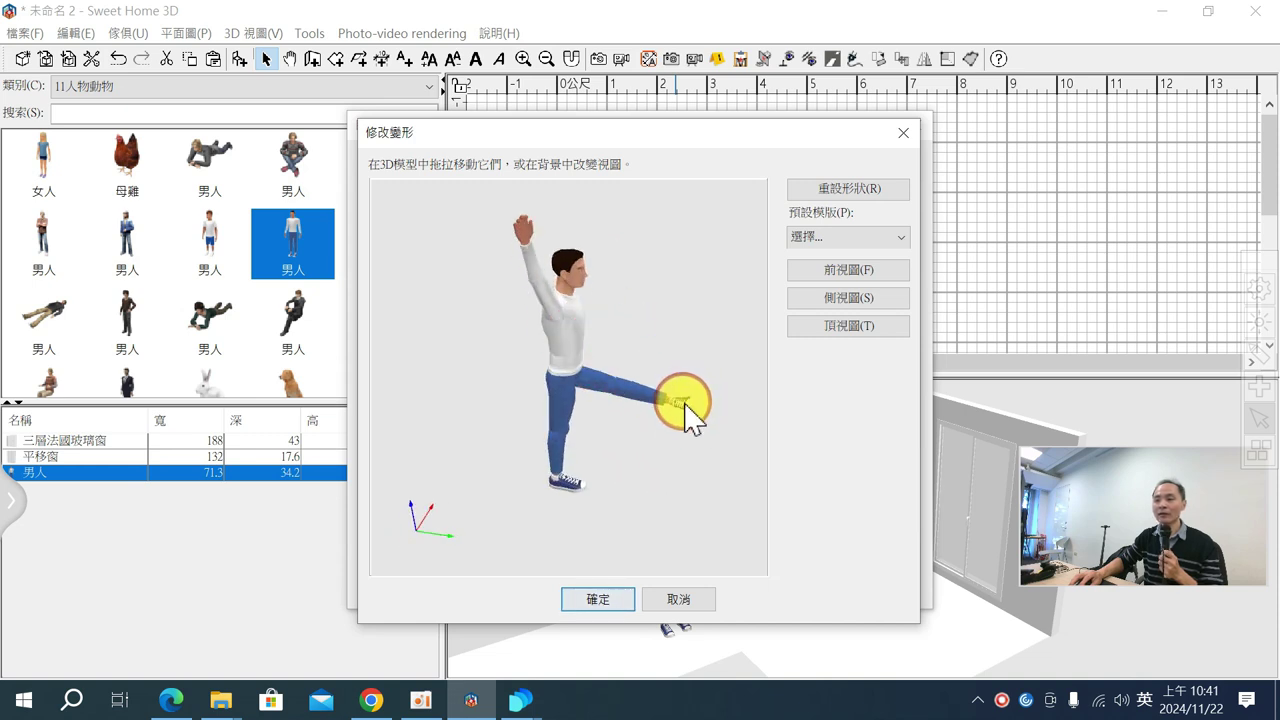
{"action": "left_click_drag", "start_coordinate": [686, 414], "coordinate": [666, 493]}
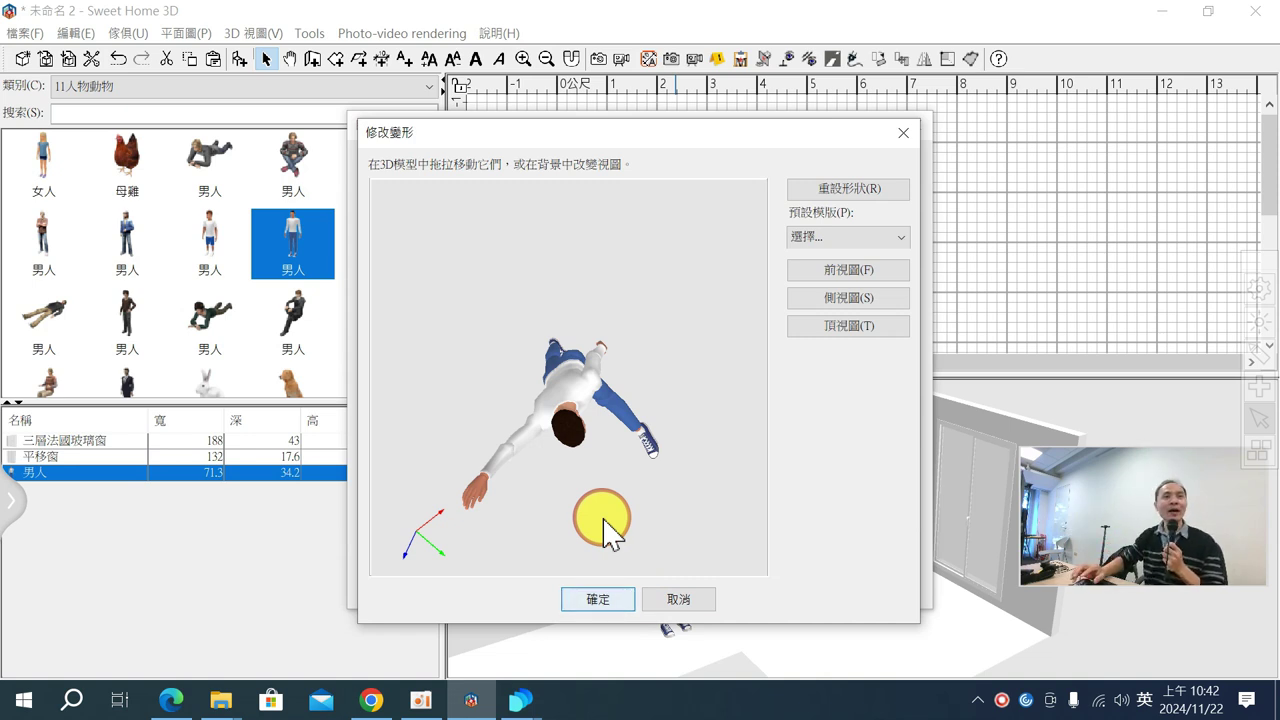
{"action": "left_click_drag", "start_coordinate": [603, 521], "coordinate": [590, 465]}
- Spread the man's left arm out to the side and apply the new pose to the figure
{"action": "left_click_drag", "start_coordinate": [594, 300], "coordinate": [660, 362]}
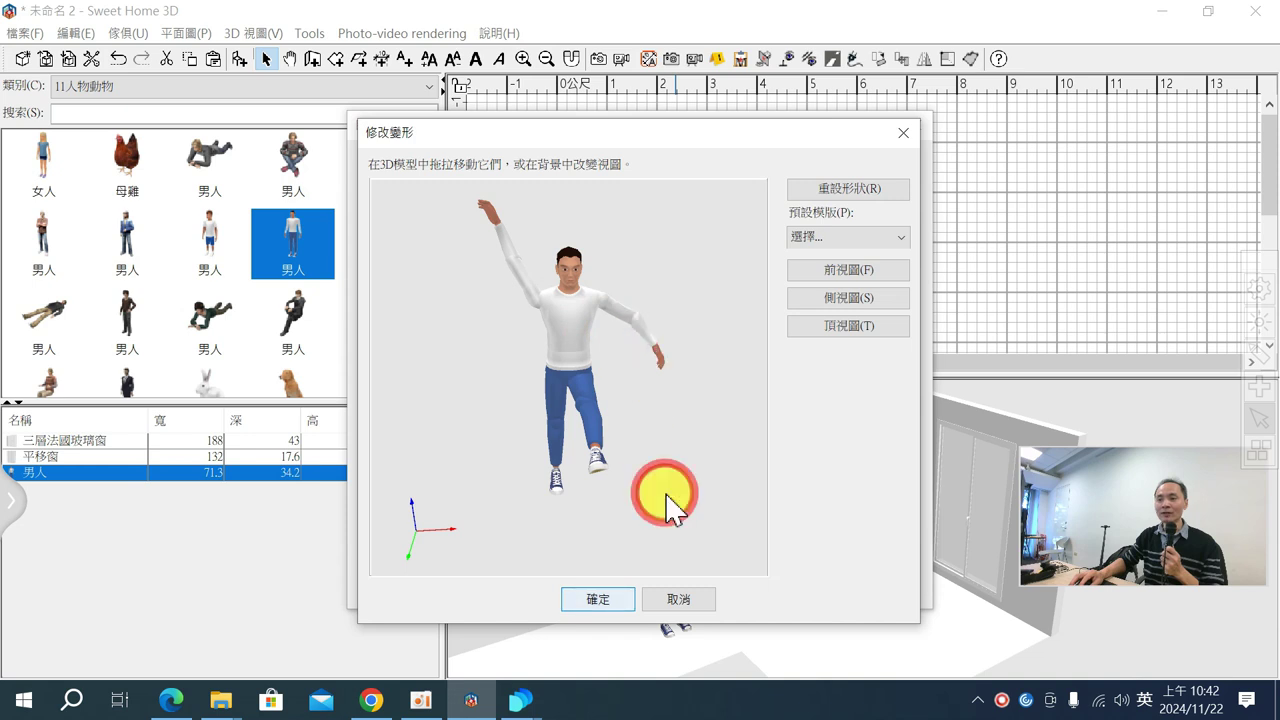
{"action": "left_click_drag", "start_coordinate": [667, 505], "coordinate": [541, 428]}
{"action": "left_click_drag", "start_coordinate": [591, 537], "coordinate": [612, 512]}
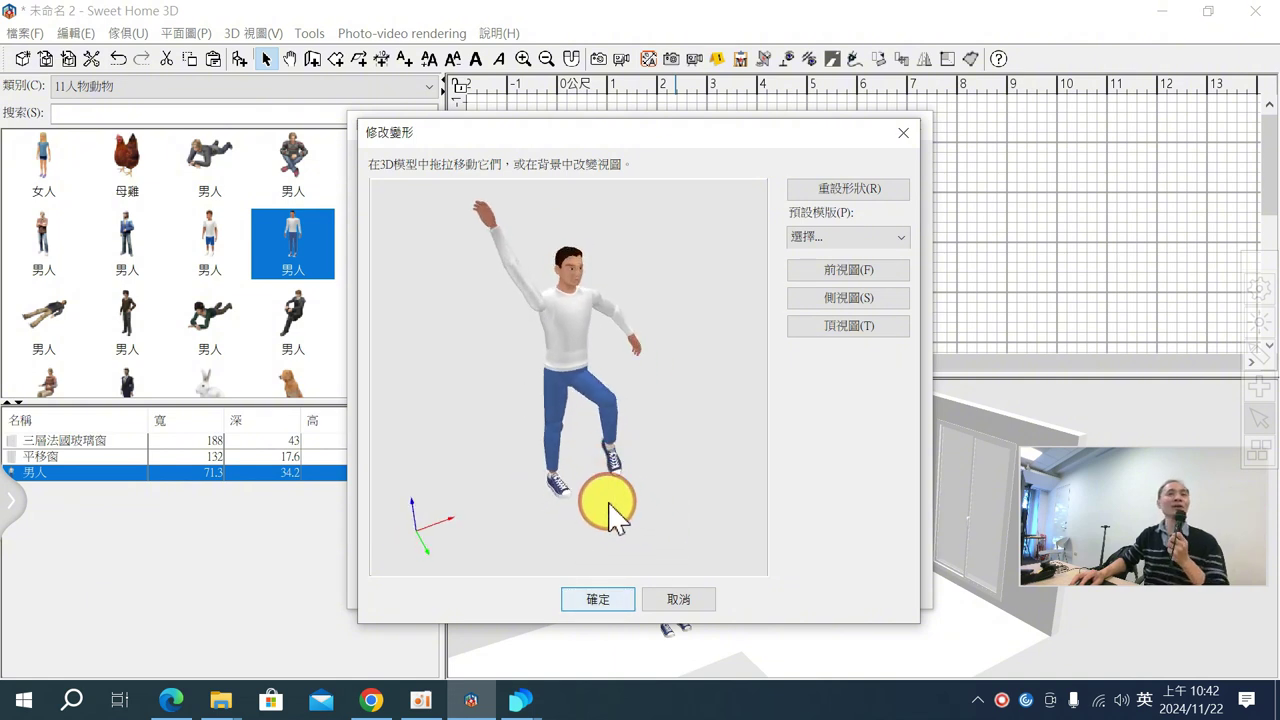
{"action": "left_click", "coordinate": [603, 600]}
{"action": "left_click", "coordinate": [610, 590]}
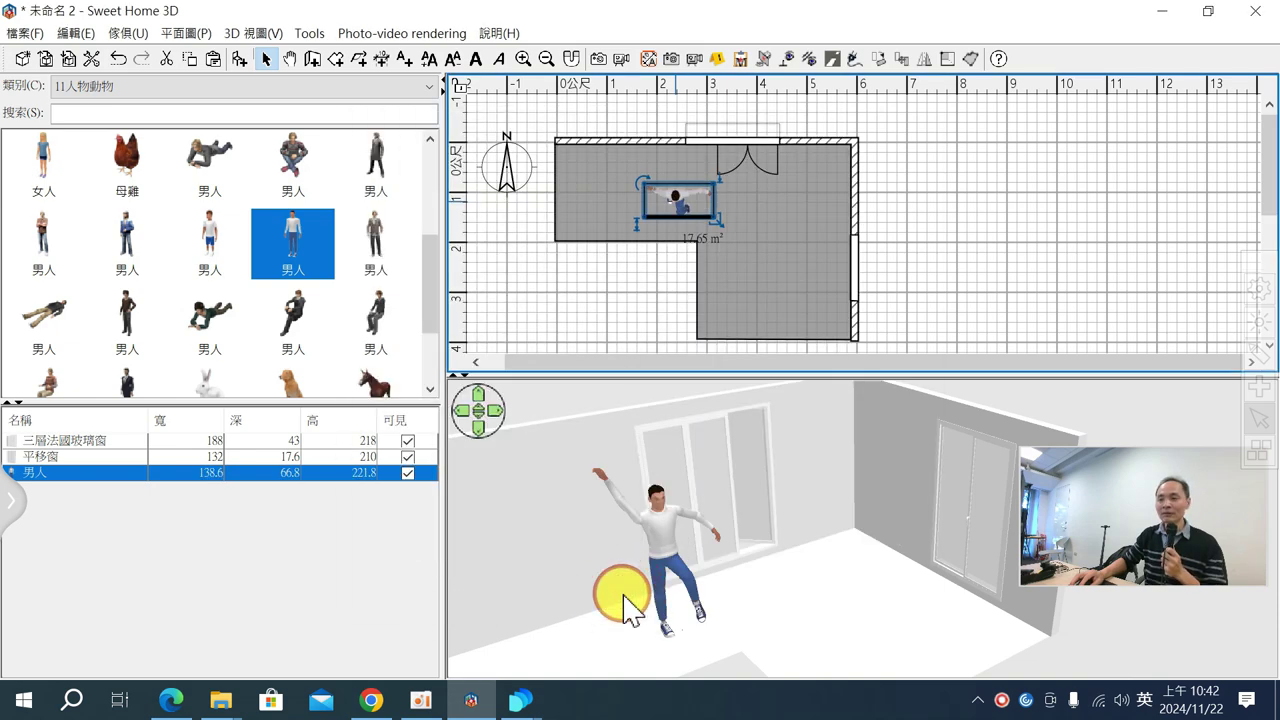
- Switch the furniture catalog to the 7雜項 category
{"action": "left_click_drag", "start_coordinate": [862, 585], "coordinate": [757, 555]}
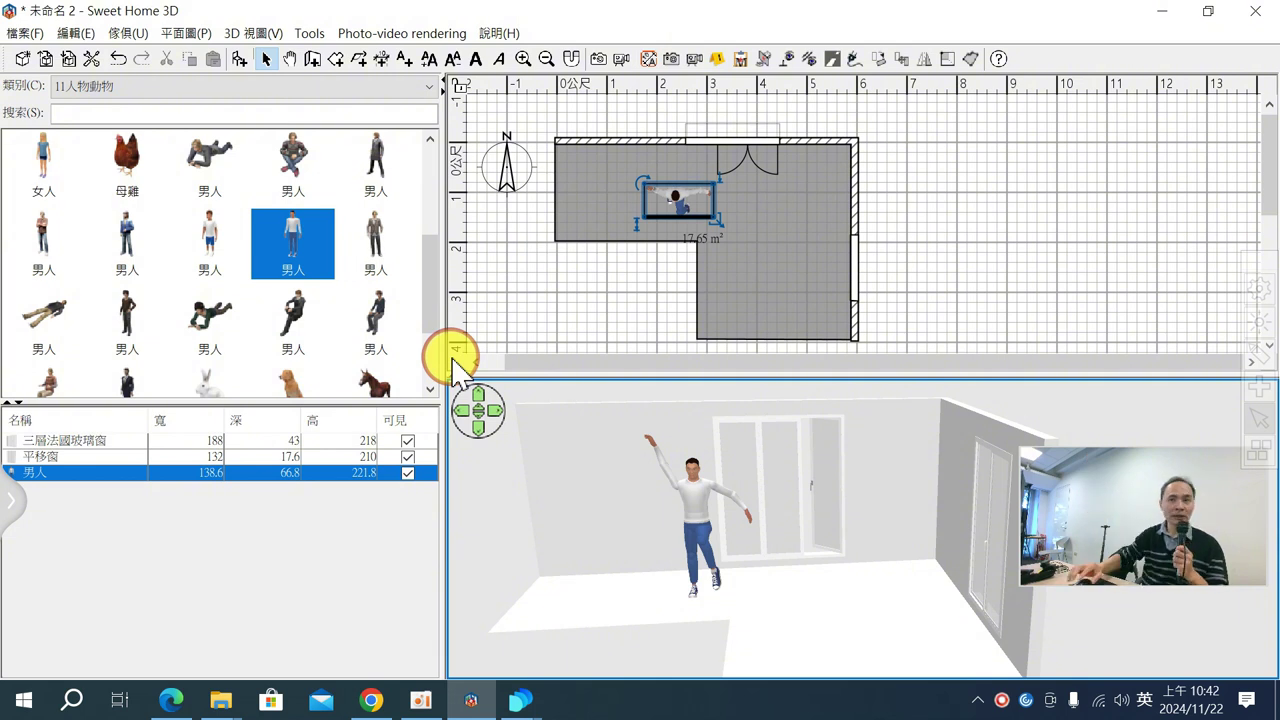
{"action": "left_click", "coordinate": [208, 86]}
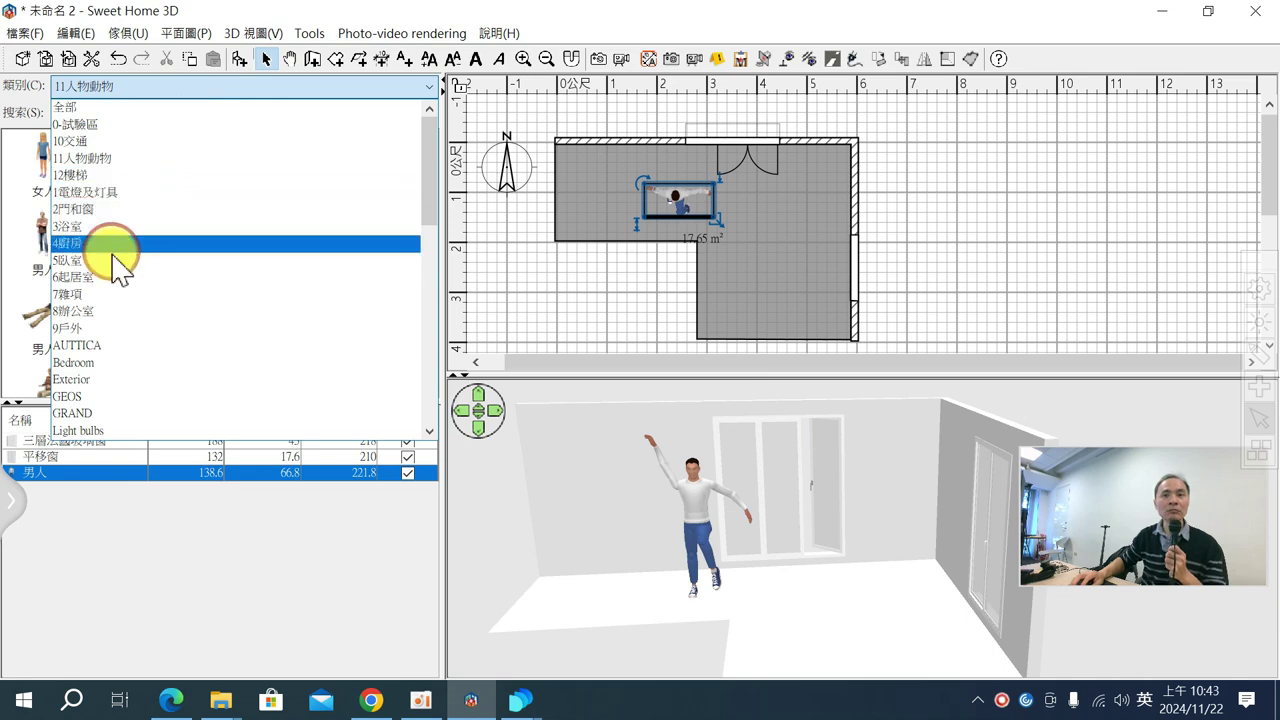
{"action": "left_click", "coordinate": [50, 352]}
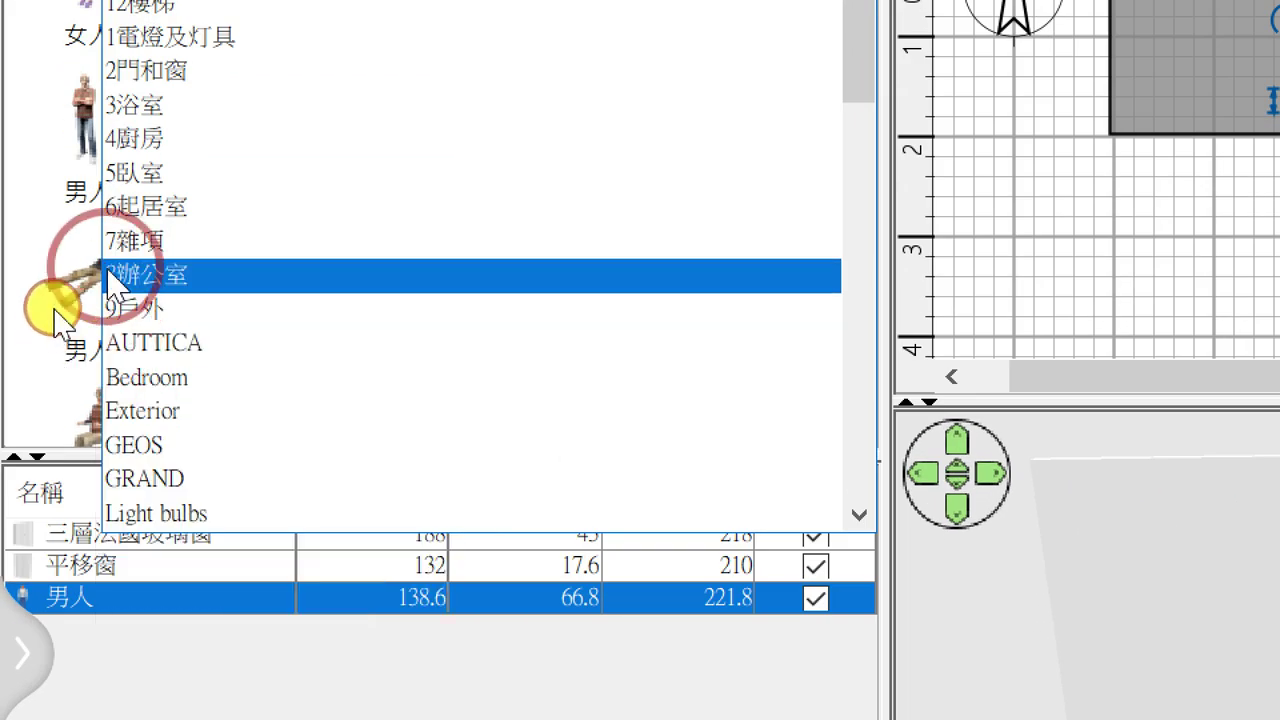
{"action": "left_click", "coordinate": [150, 243]}
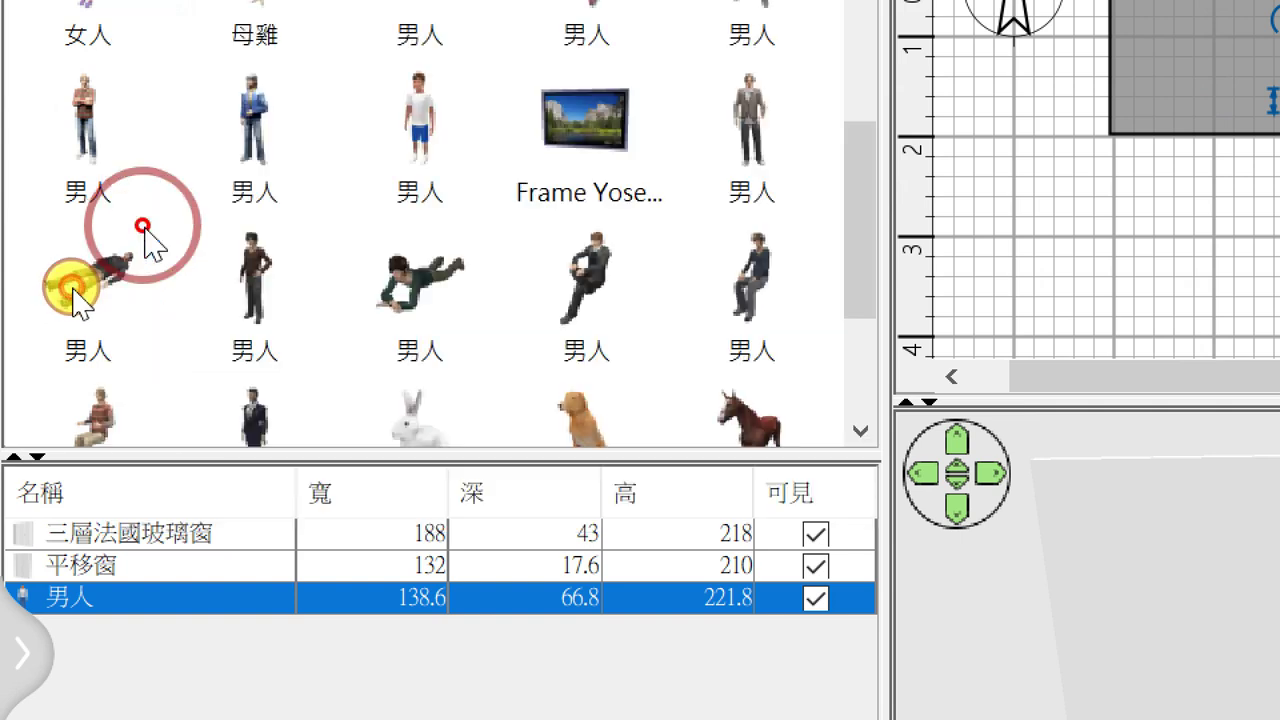
- Look through the models of the 7雜項 category down to the end of its list
{"action": "scroll", "coordinate": [655, 292], "scroll_direction": "down", "scroll_amount": 5}
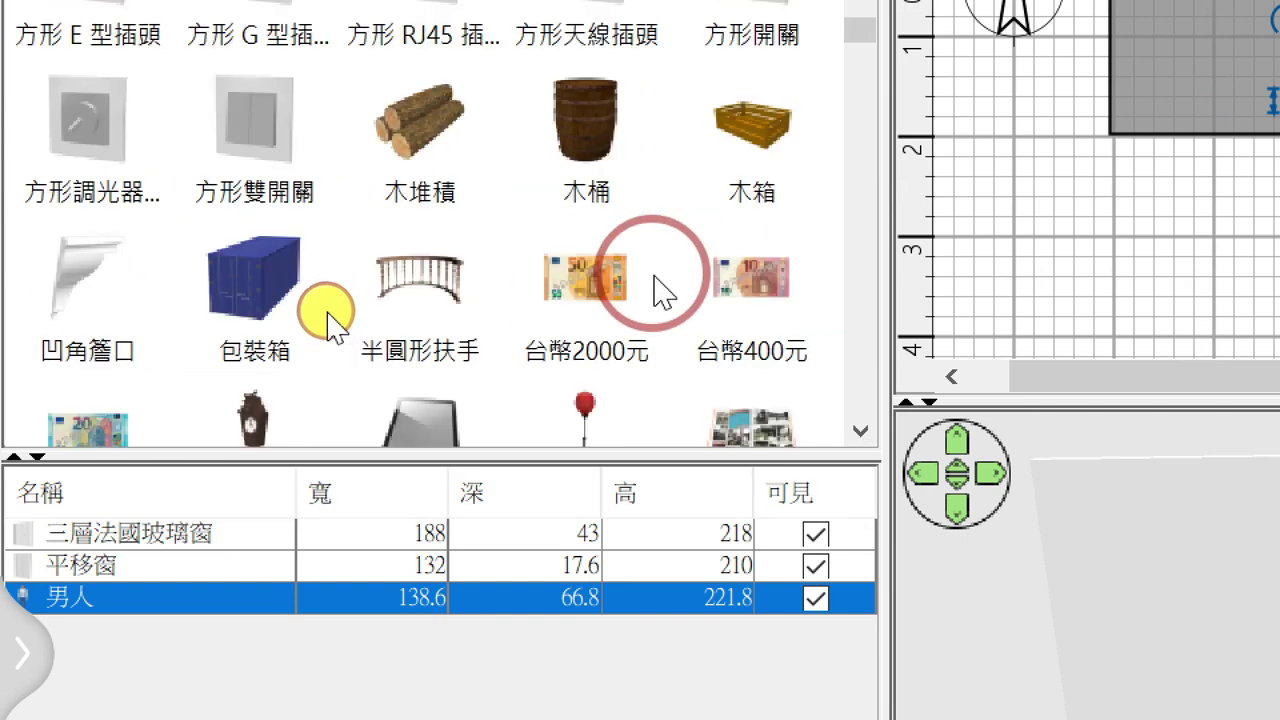
{"action": "scroll", "coordinate": [657, 286], "scroll_direction": "down", "scroll_amount": 3}
{"action": "scroll", "coordinate": [612, 210], "scroll_direction": "down", "scroll_amount": 10}
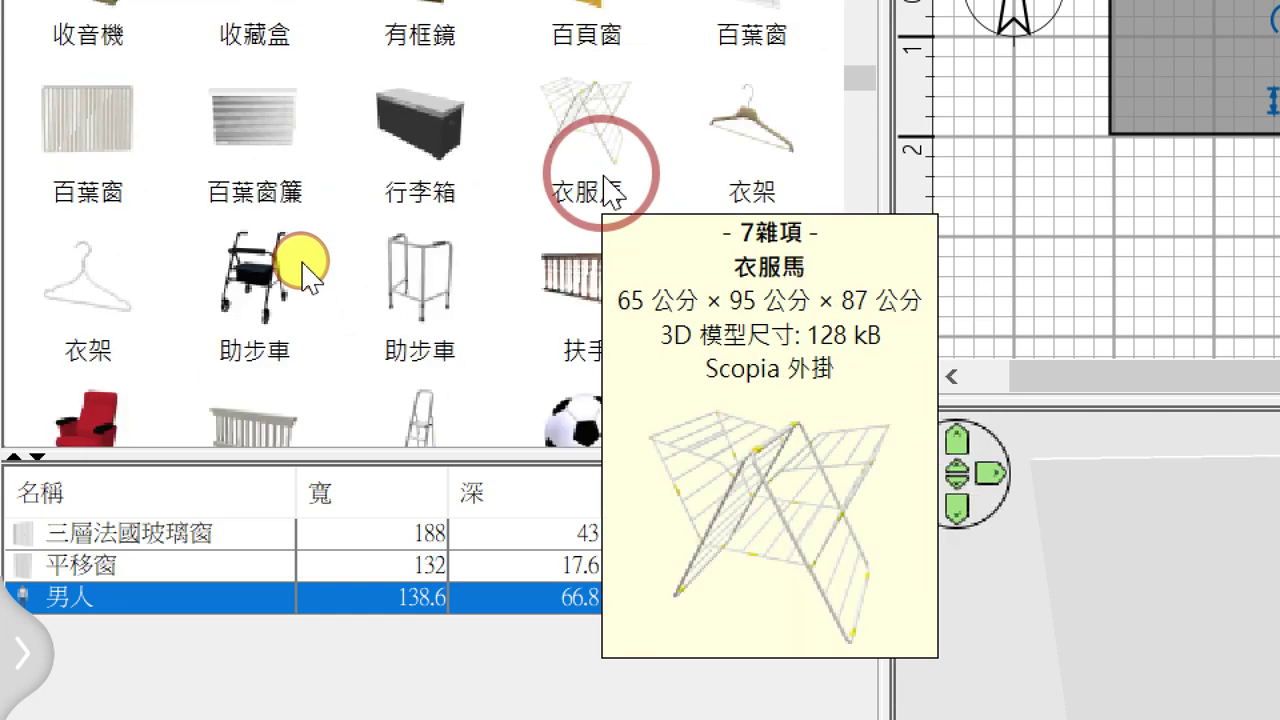
{"action": "scroll", "coordinate": [505, 315], "scroll_direction": "down", "scroll_amount": 10}
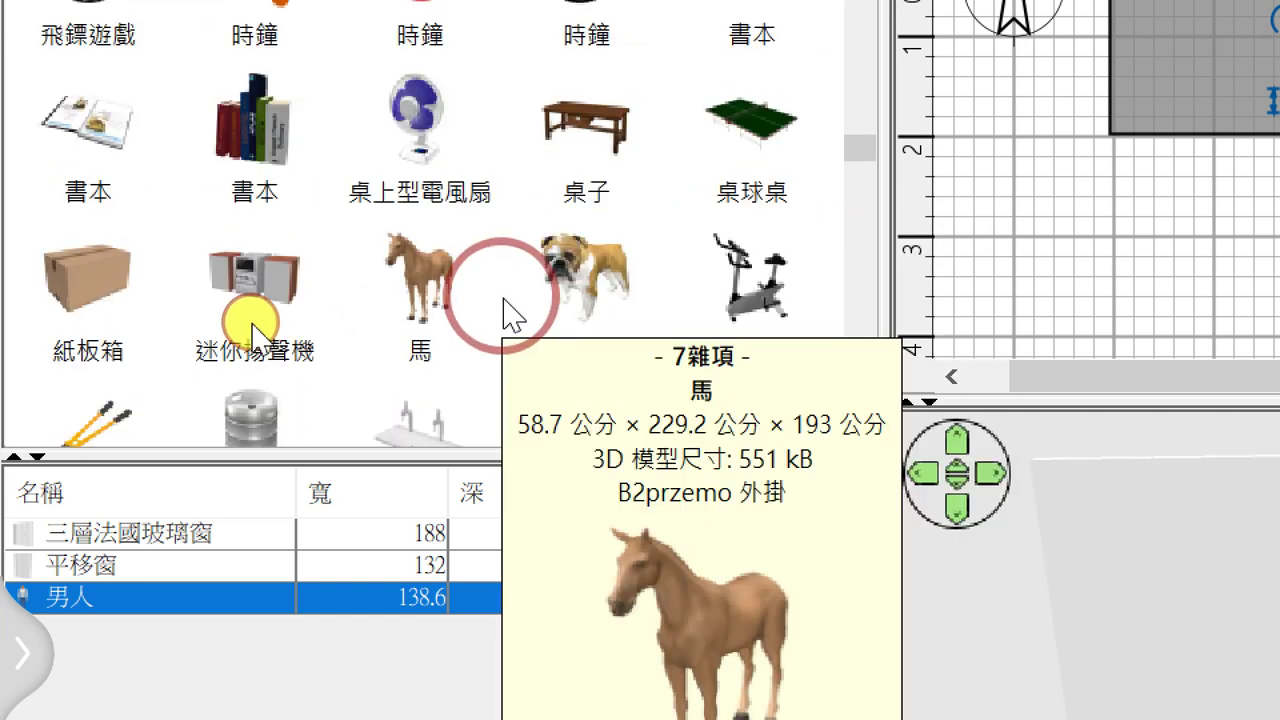
{"action": "scroll", "coordinate": [505, 315], "scroll_direction": "down", "scroll_amount": 5}
{"action": "scroll", "coordinate": [505, 315], "scroll_direction": "down", "scroll_amount": 3}
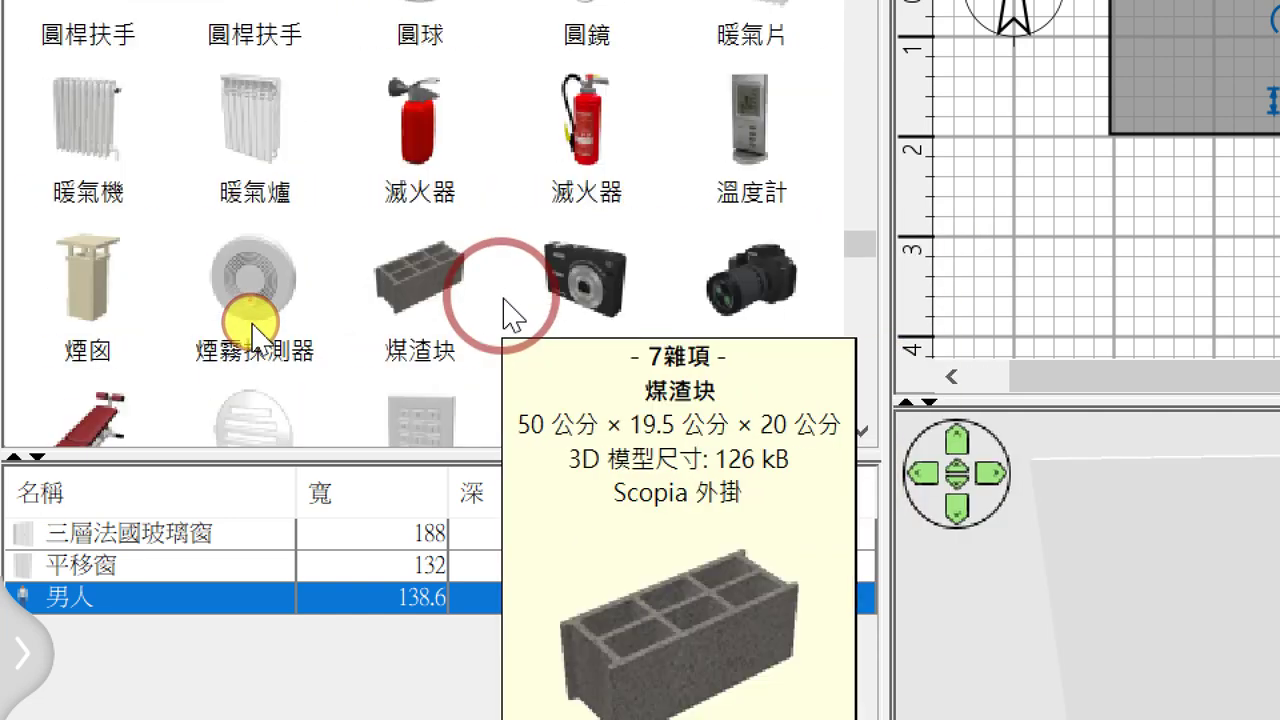
{"action": "scroll", "coordinate": [505, 315], "scroll_direction": "down", "scroll_amount": 6}
{"action": "scroll", "coordinate": [504, 307], "scroll_direction": "down", "scroll_amount": 8}
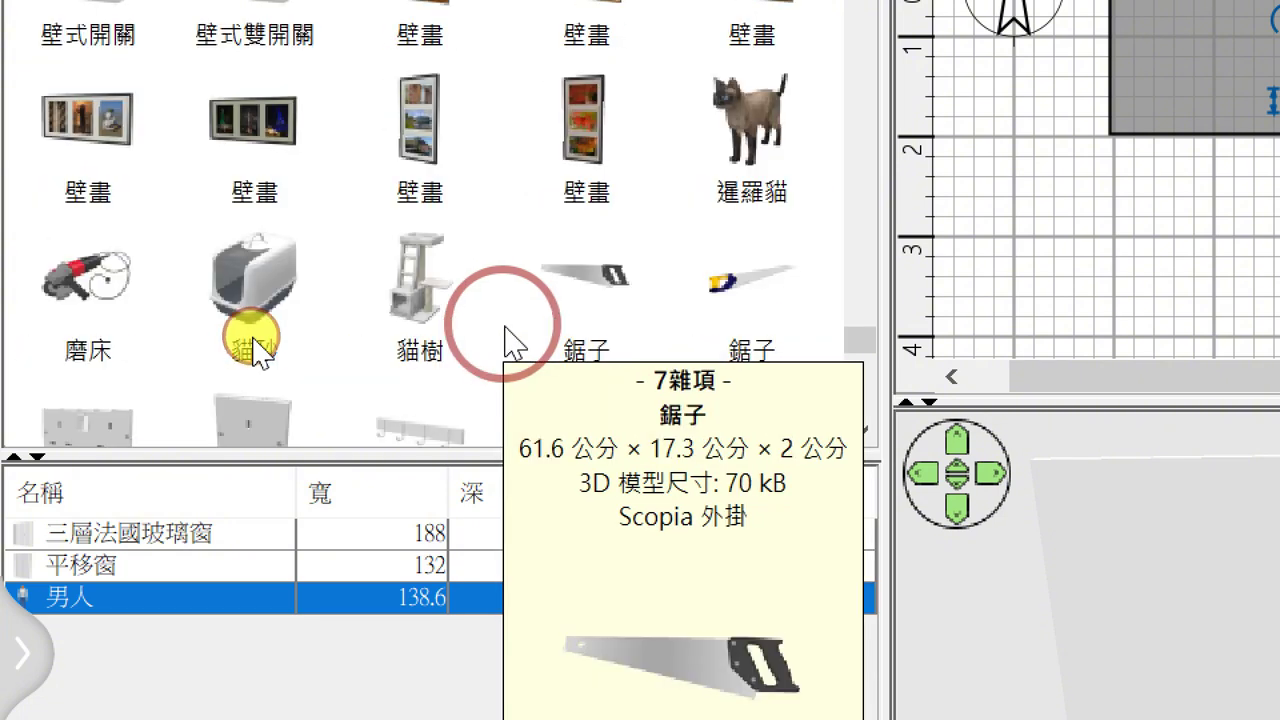
{"action": "scroll", "coordinate": [505, 340], "scroll_direction": "down", "scroll_amount": 3}
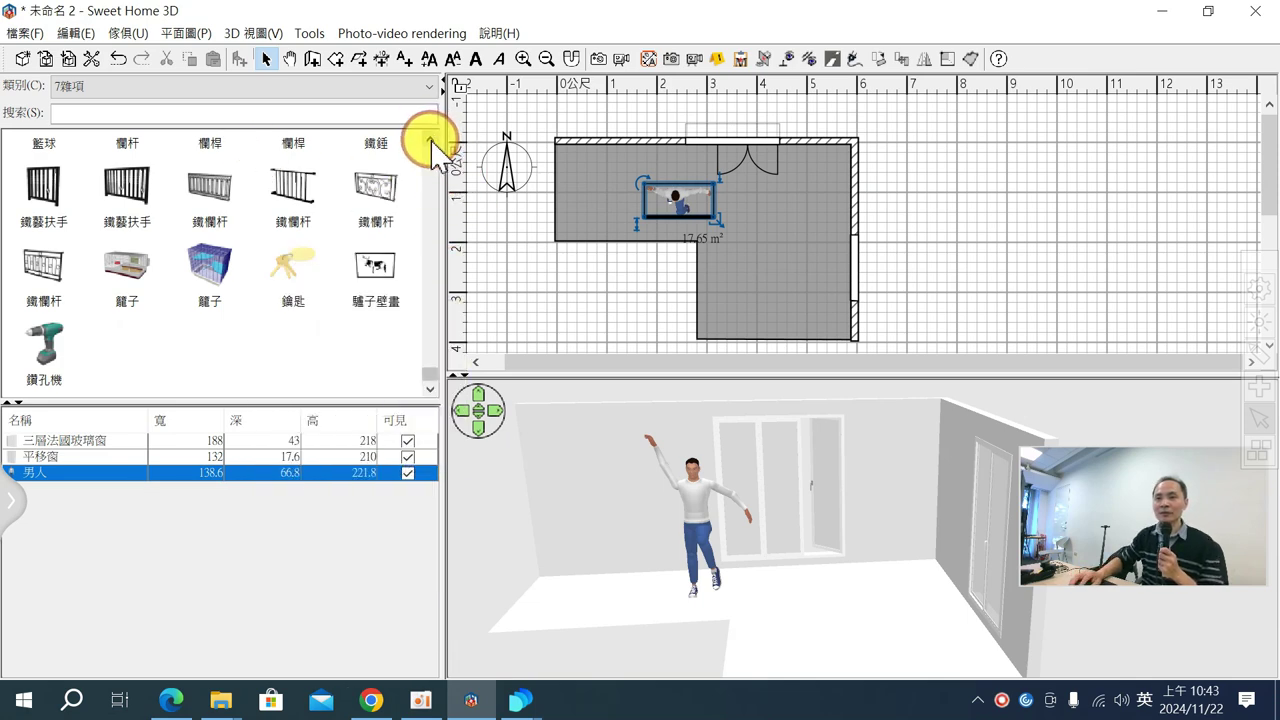
- Find the 模特 mannequin in the 7雜項 category and place it in the lower-right part of the room
{"action": "left_click", "coordinate": [431, 142]}
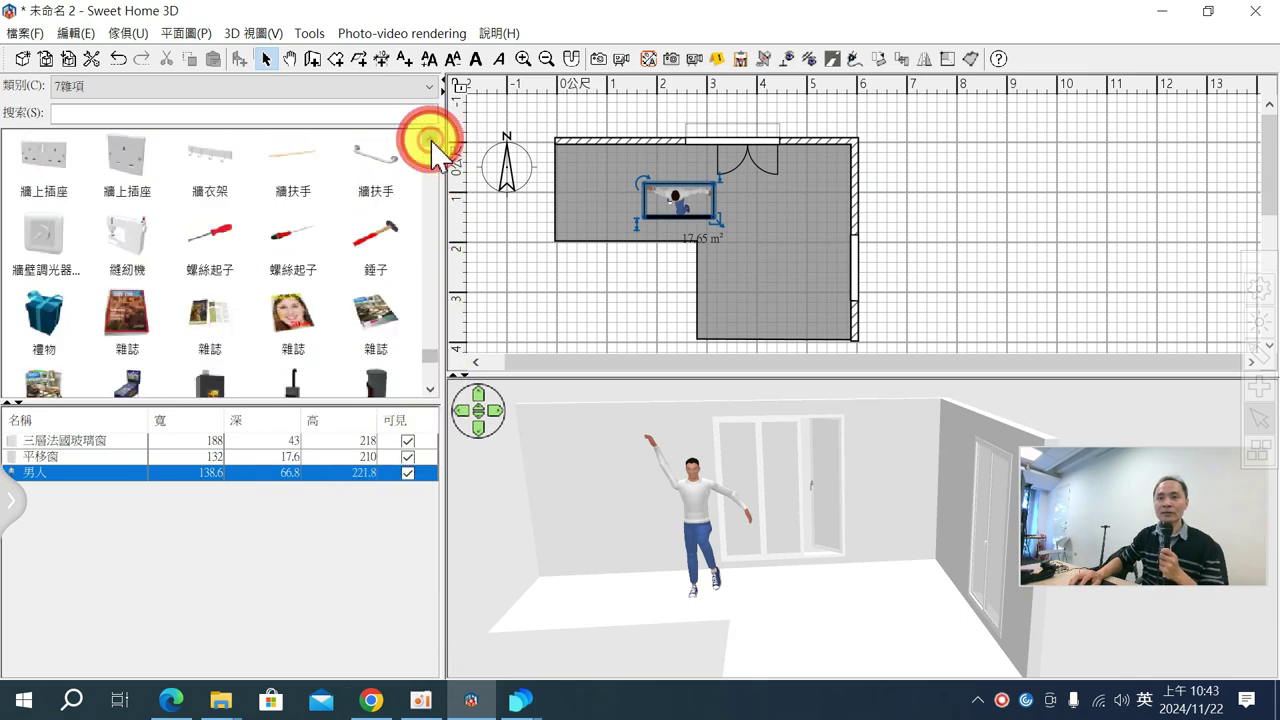
{"action": "left_click", "coordinate": [431, 142]}
{"action": "left_click", "coordinate": [431, 142]}
{"action": "left_click", "coordinate": [431, 142]}
{"action": "left_click", "coordinate": [431, 142]}
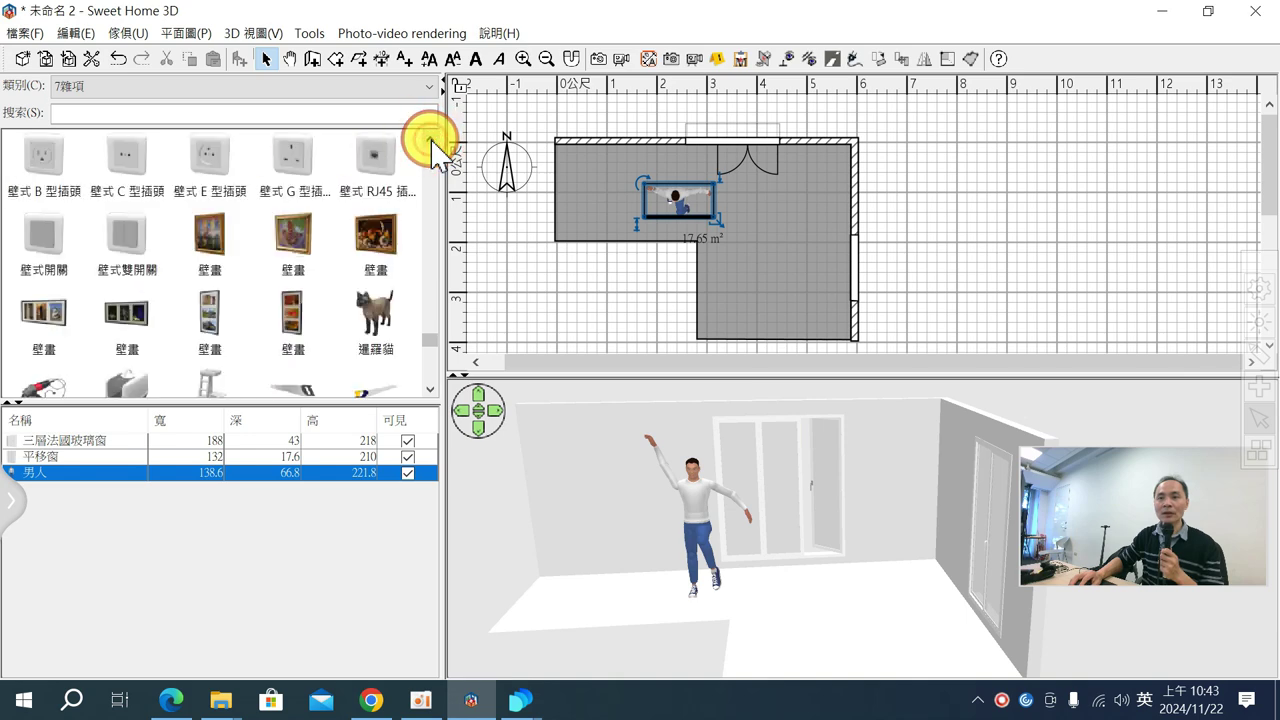
{"action": "left_click", "coordinate": [431, 142]}
{"action": "left_click", "coordinate": [431, 142]}
{"action": "left_click", "coordinate": [431, 142]}
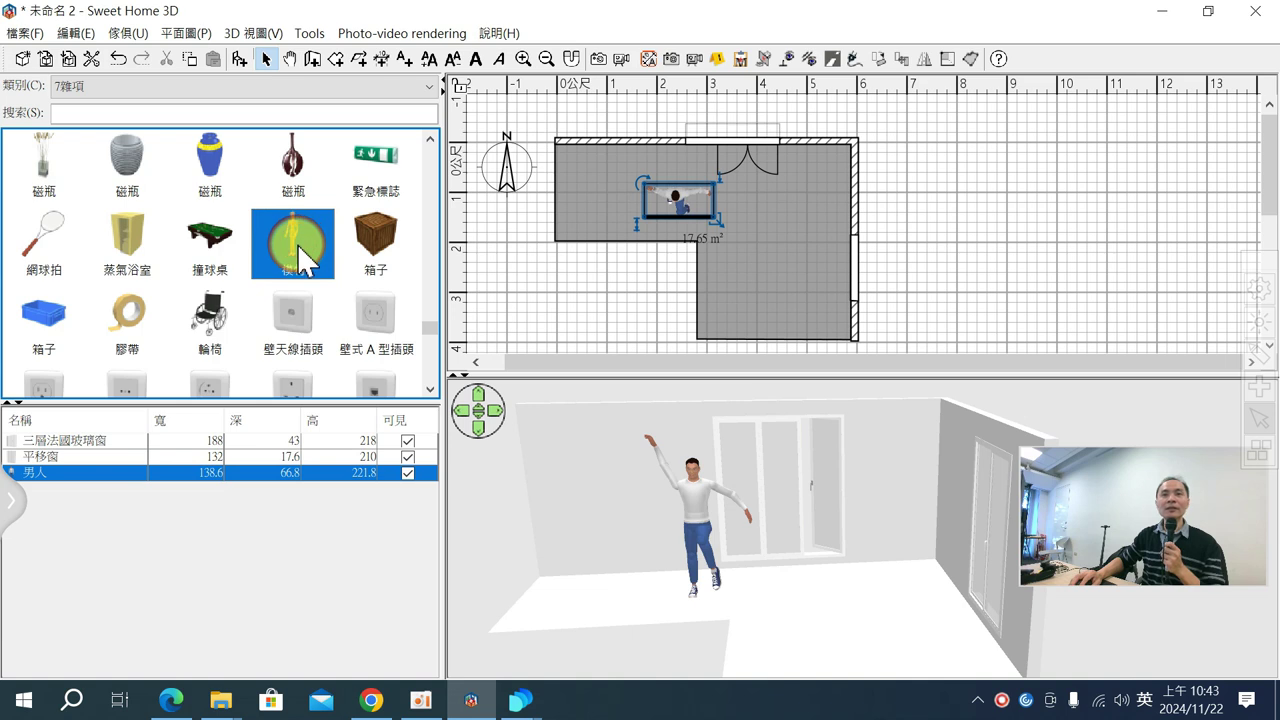
{"action": "left_click_drag", "start_coordinate": [300, 262], "coordinate": [745, 252]}
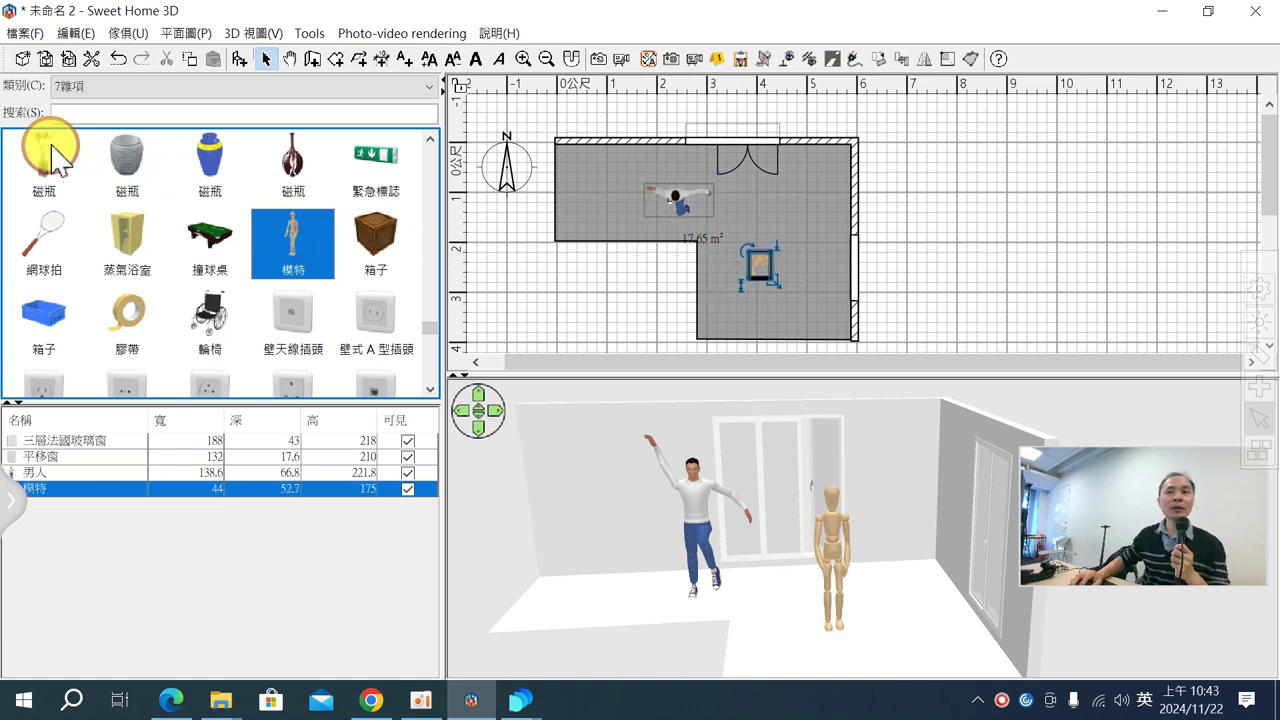
- Switch the furniture catalog's category to 全部 to list all models
{"action": "mouse_move", "coordinate": [57, 130]}
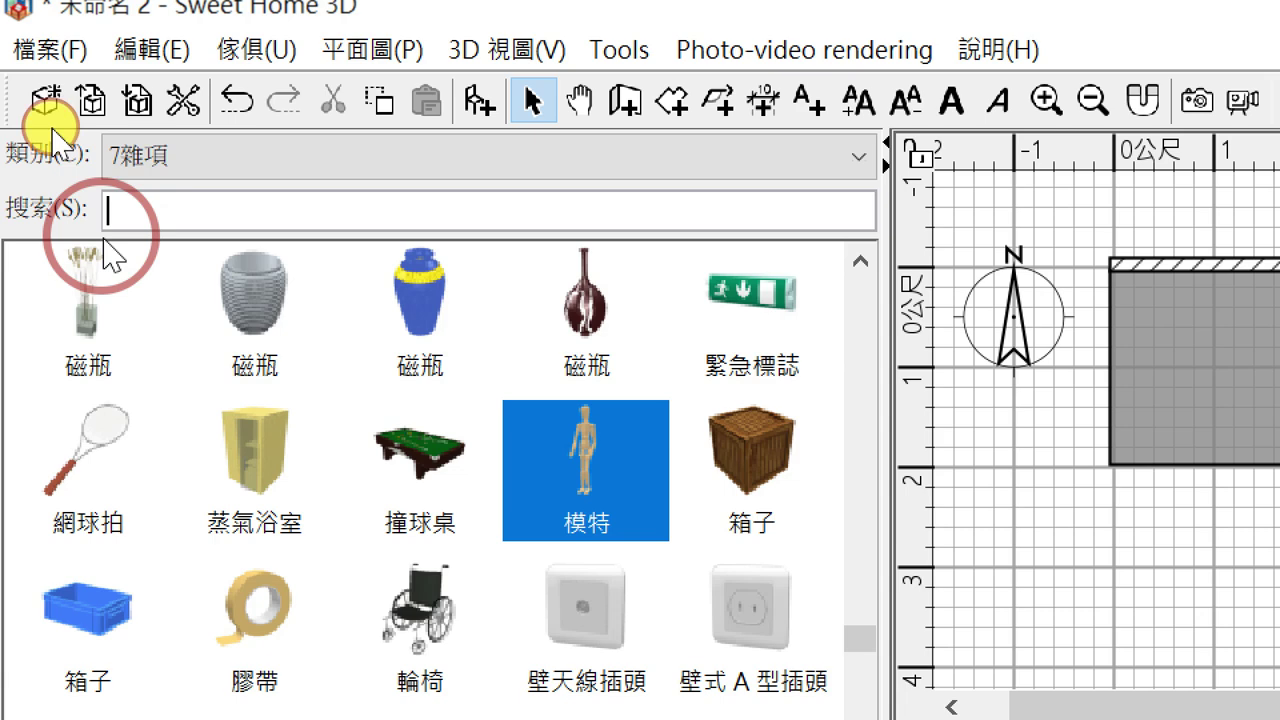
{"action": "left_click", "coordinate": [194, 160]}
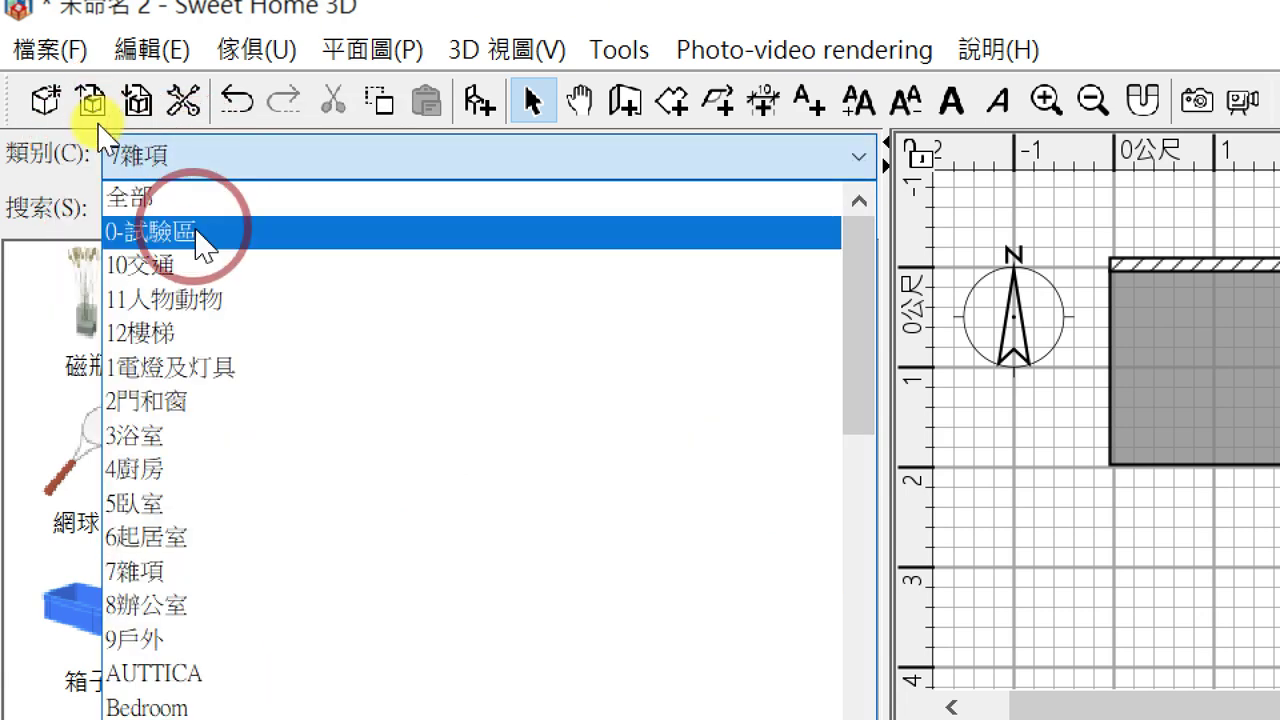
{"action": "left_click", "coordinate": [172, 198]}
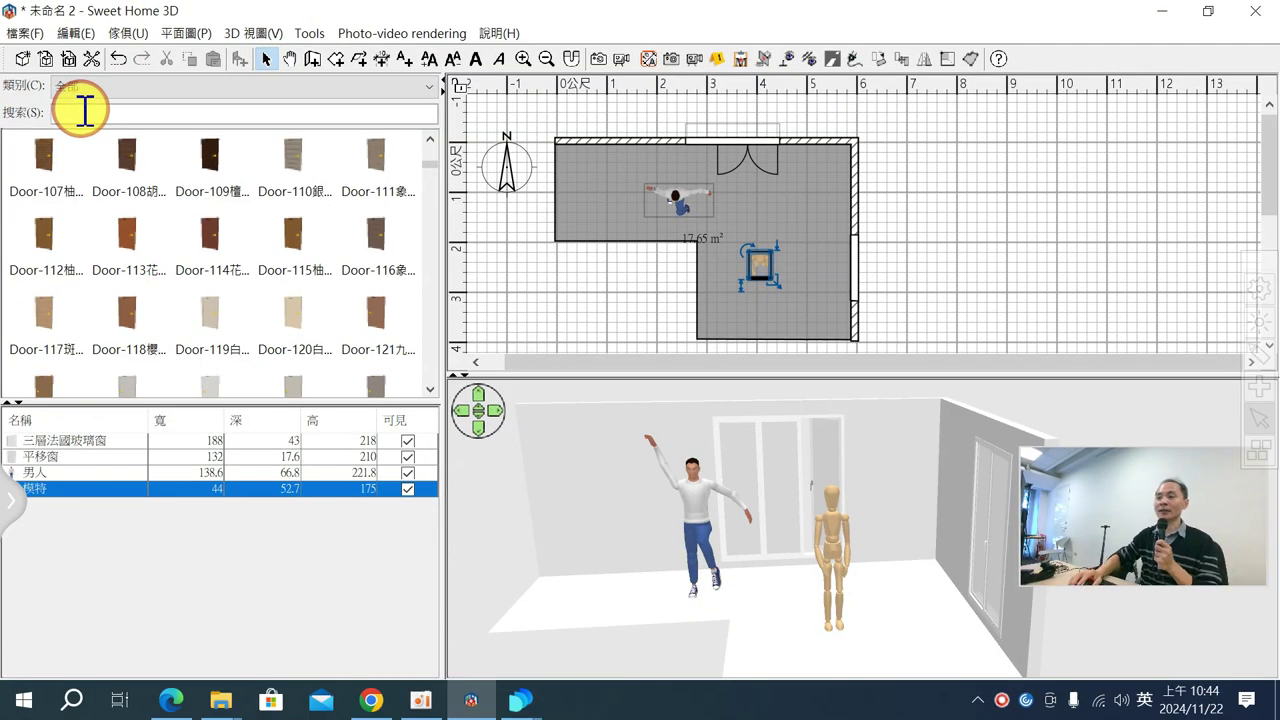
- Modify the mannequin's pose, stretching one arm forward and raising both legs in front of the body
{"action": "left_click_drag", "start_coordinate": [920, 614], "coordinate": [808, 560]}
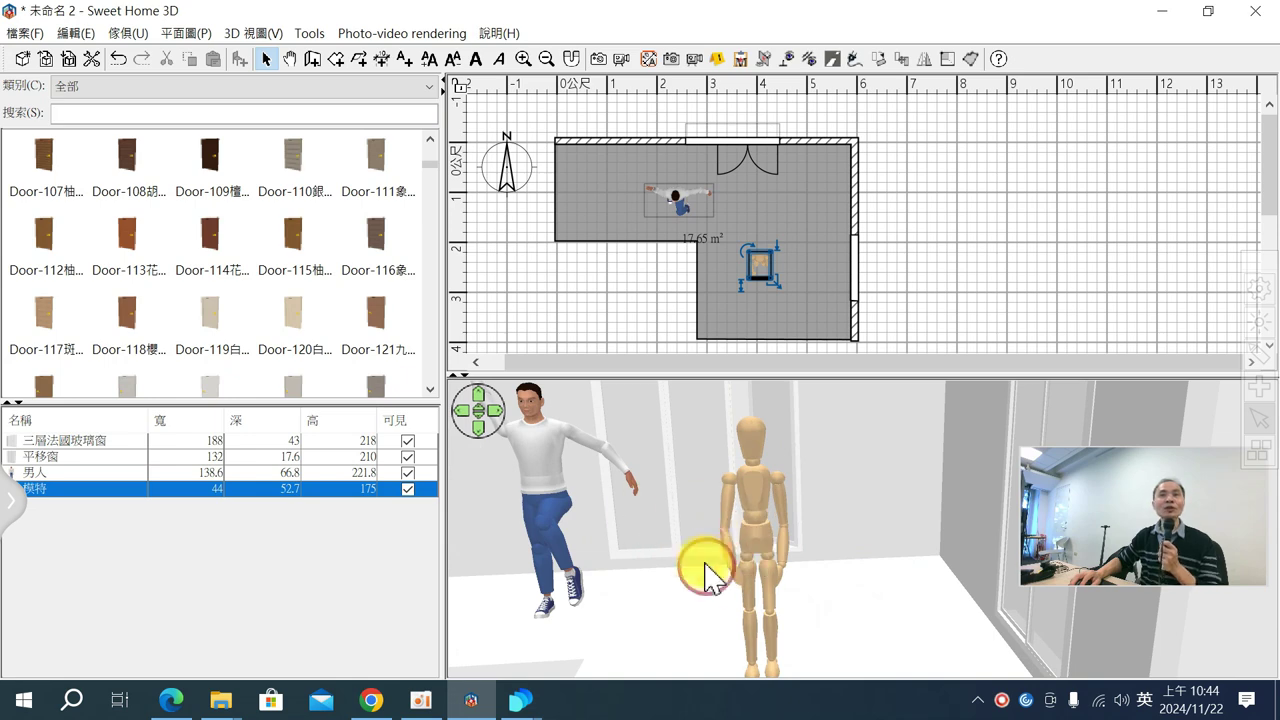
{"action": "left_click_drag", "start_coordinate": [703, 560], "coordinate": [644, 512]}
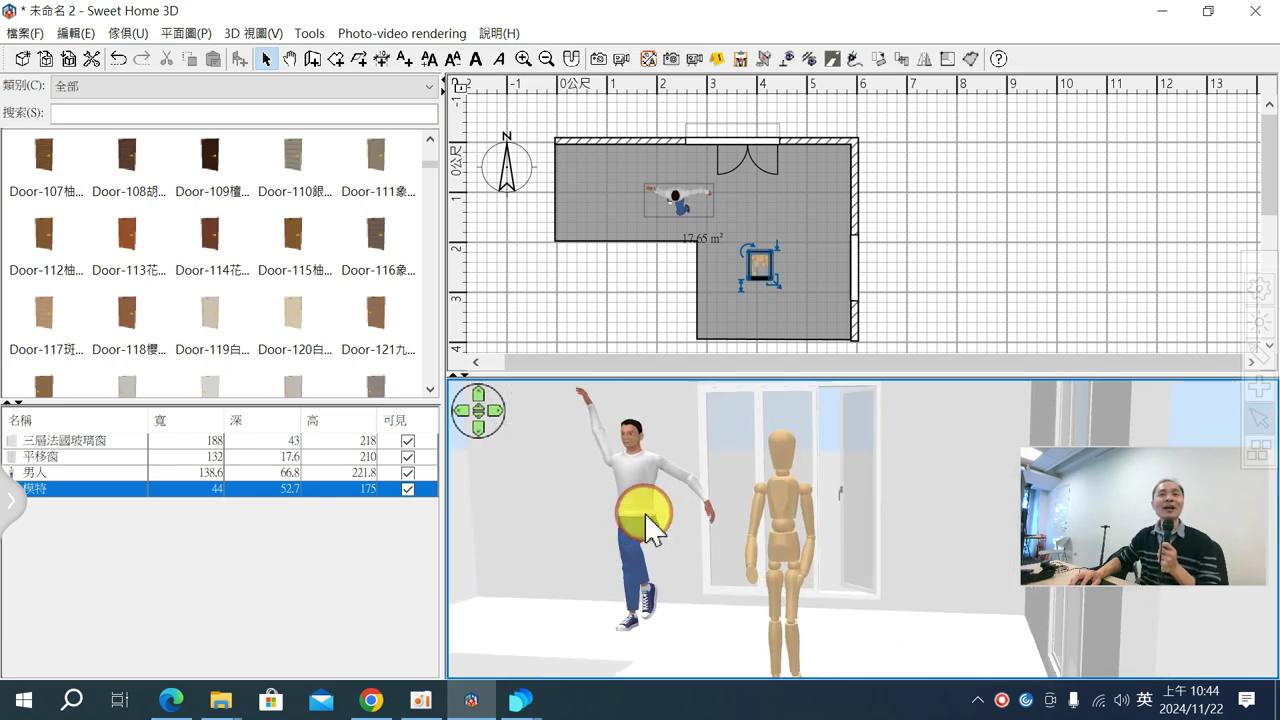
{"action": "double_click", "coordinate": [760, 268]}
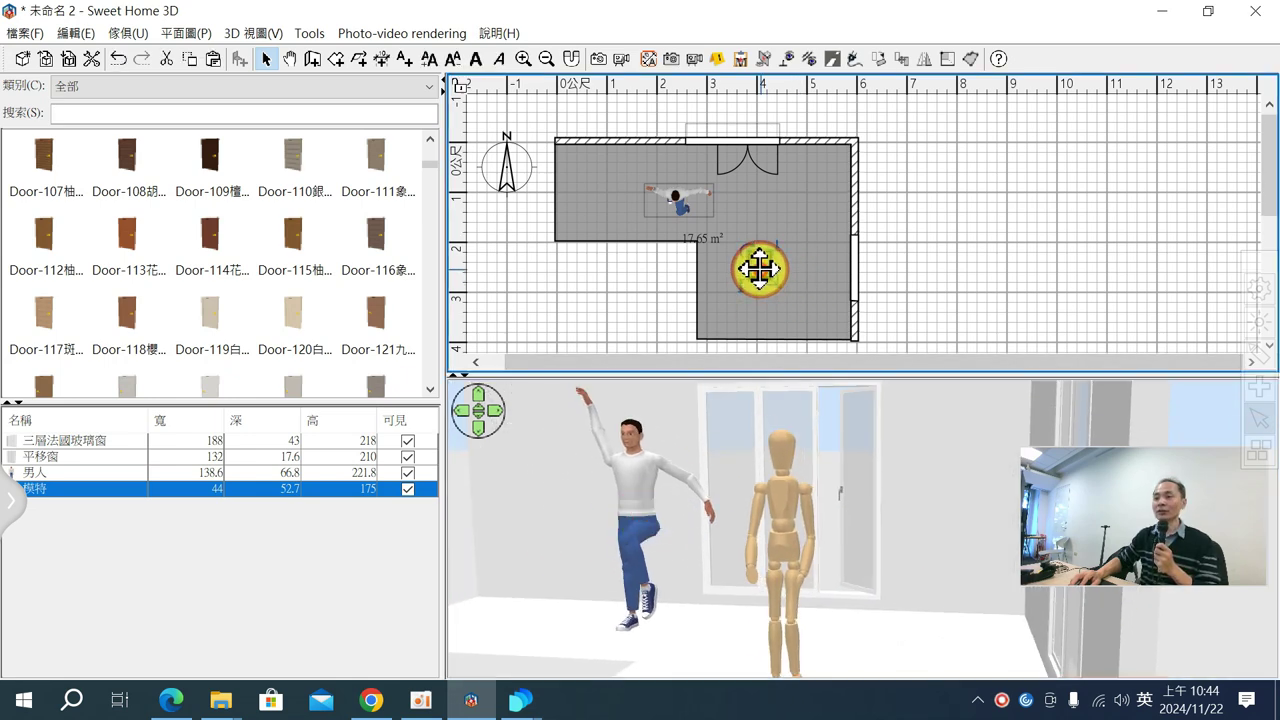
{"action": "left_click", "coordinate": [809, 362]}
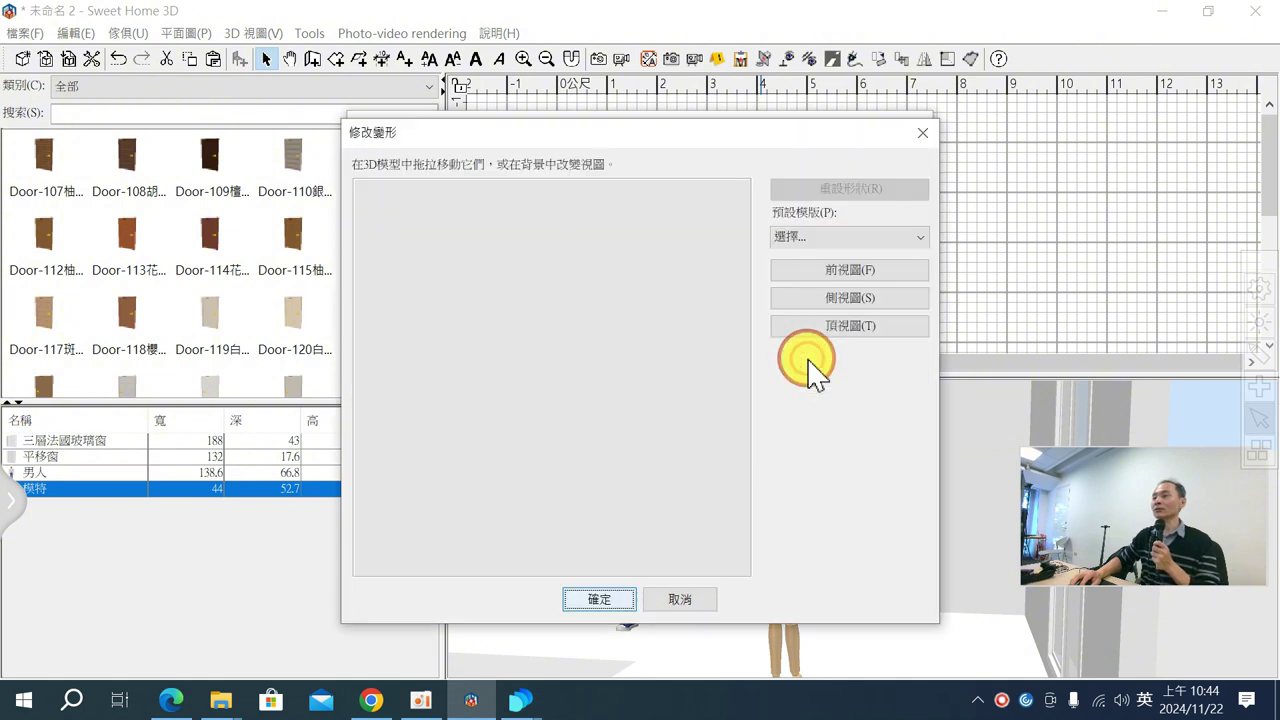
{"action": "left_click_drag", "start_coordinate": [606, 417], "coordinate": [562, 267]}
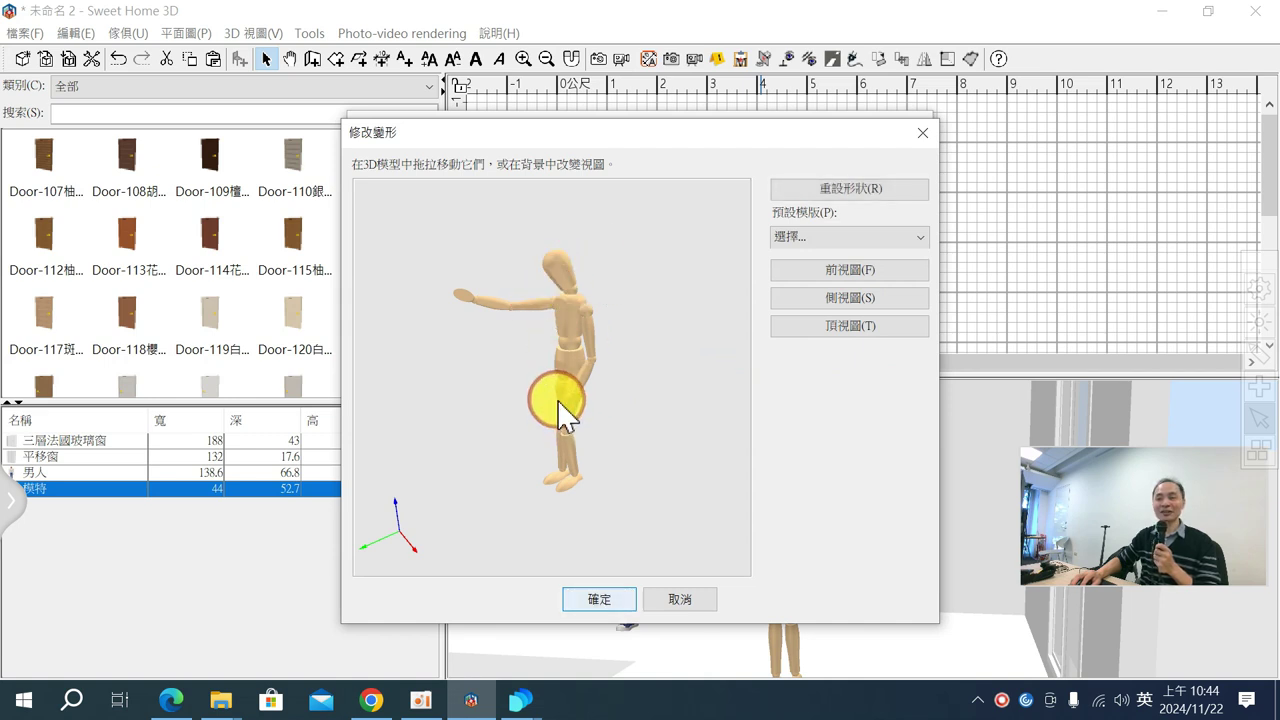
{"action": "mouse_move", "coordinate": [561, 401]}
{"action": "left_mouse_down"}
{"action": "mouse_move", "coordinate": [531, 378]}
{"action": "mouse_move", "coordinate": [562, 405]}
{"action": "mouse_move", "coordinate": [556, 395]}
{"action": "left_mouse_up"}
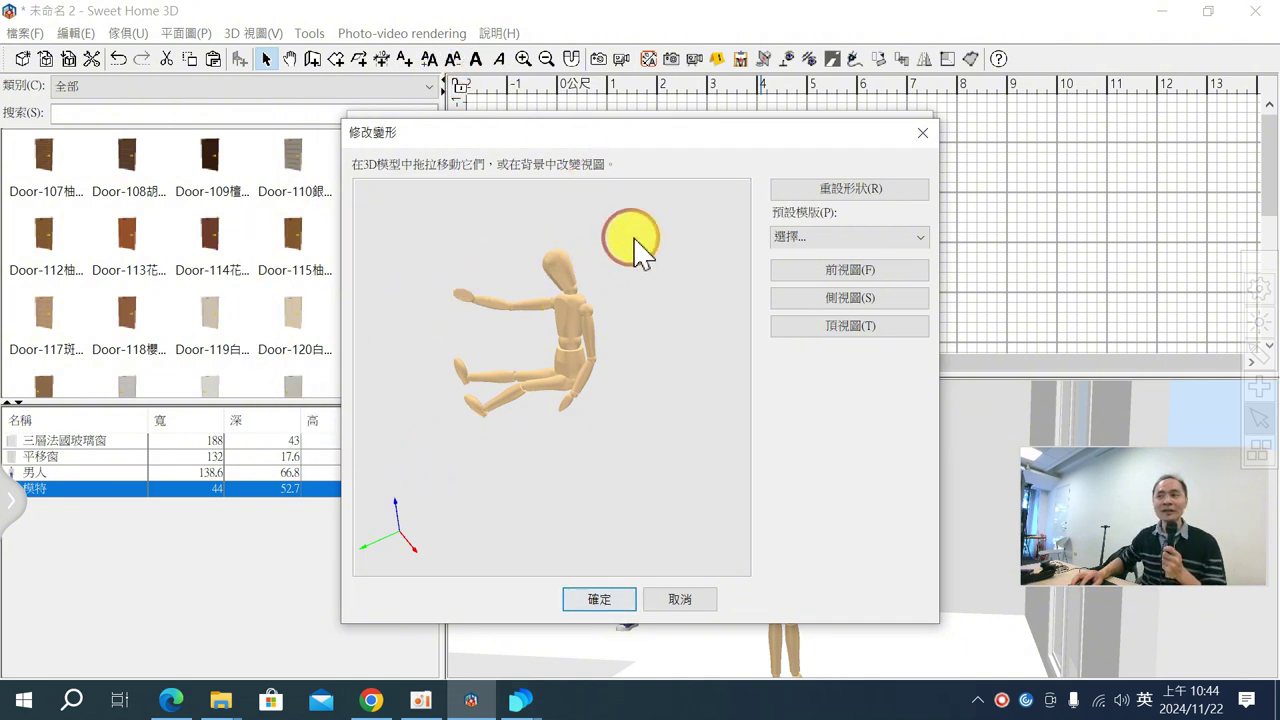
- Try the preset poses 立正站姿 and 雙手抱胸站姿 on the mannequin
{"action": "left_click", "coordinate": [844, 238]}
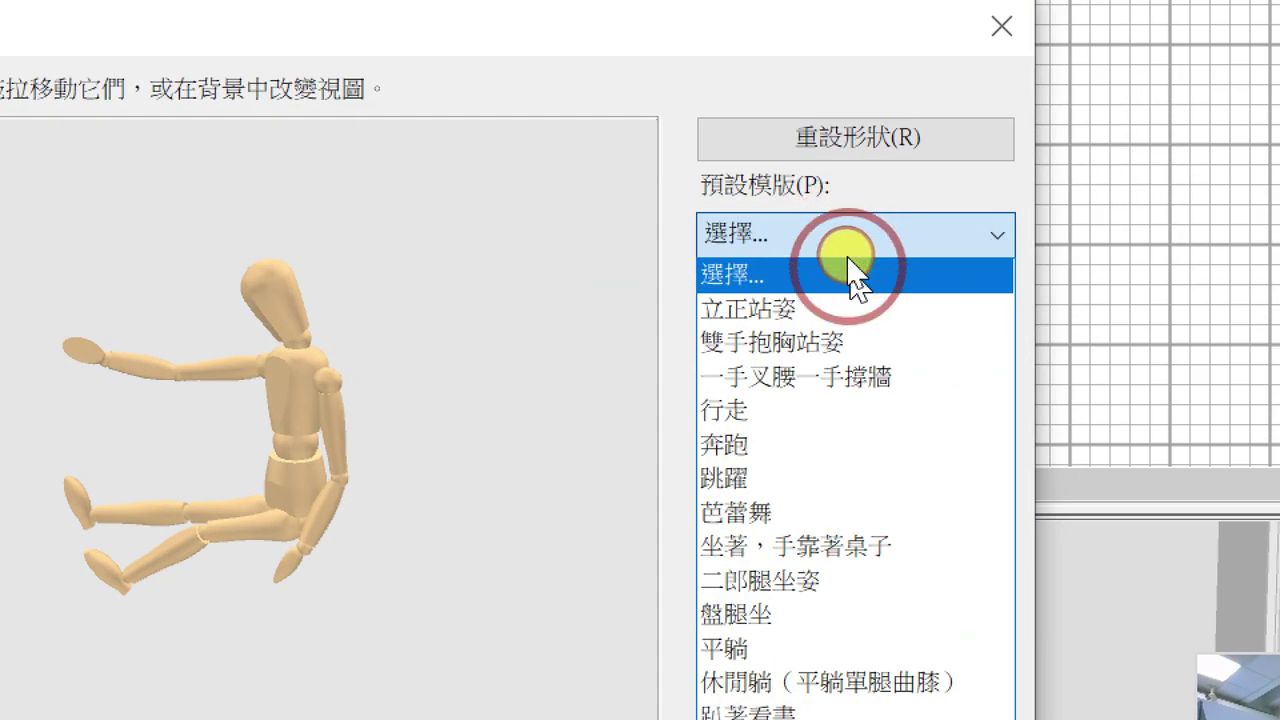
{"action": "left_click", "coordinate": [852, 308]}
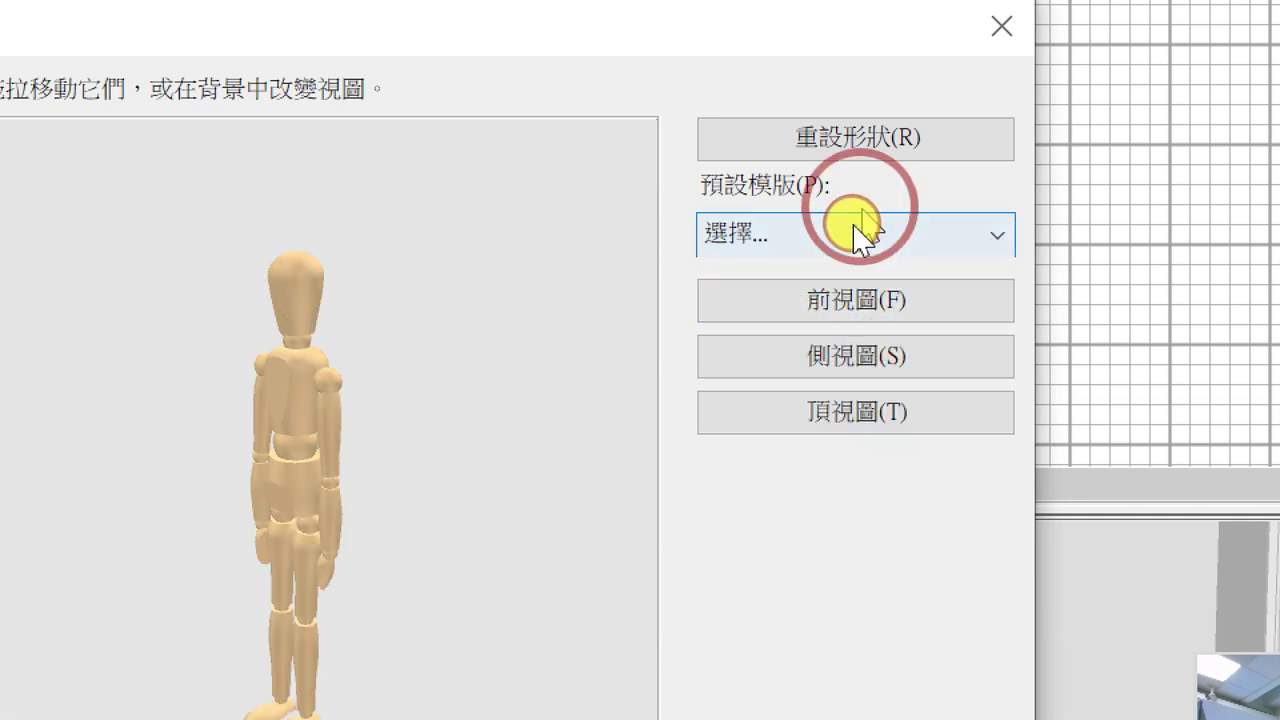
{"action": "left_click", "coordinate": [857, 240]}
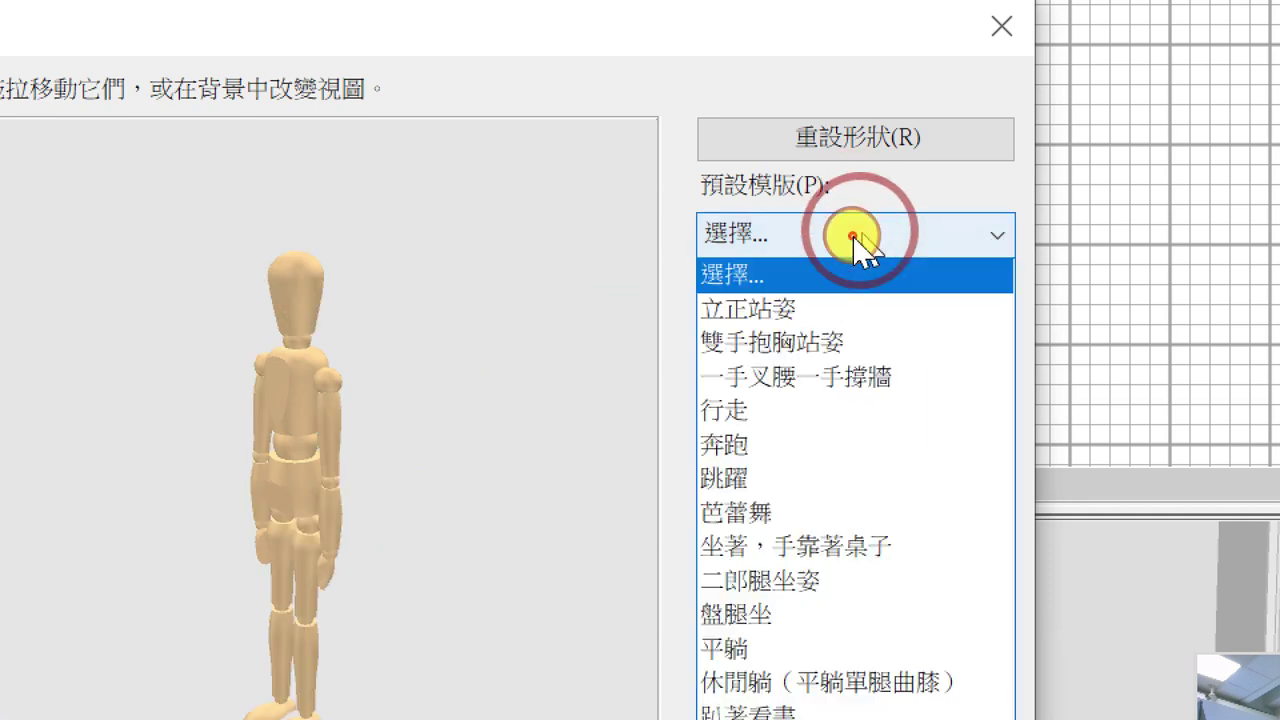
{"action": "left_click", "coordinate": [863, 345]}
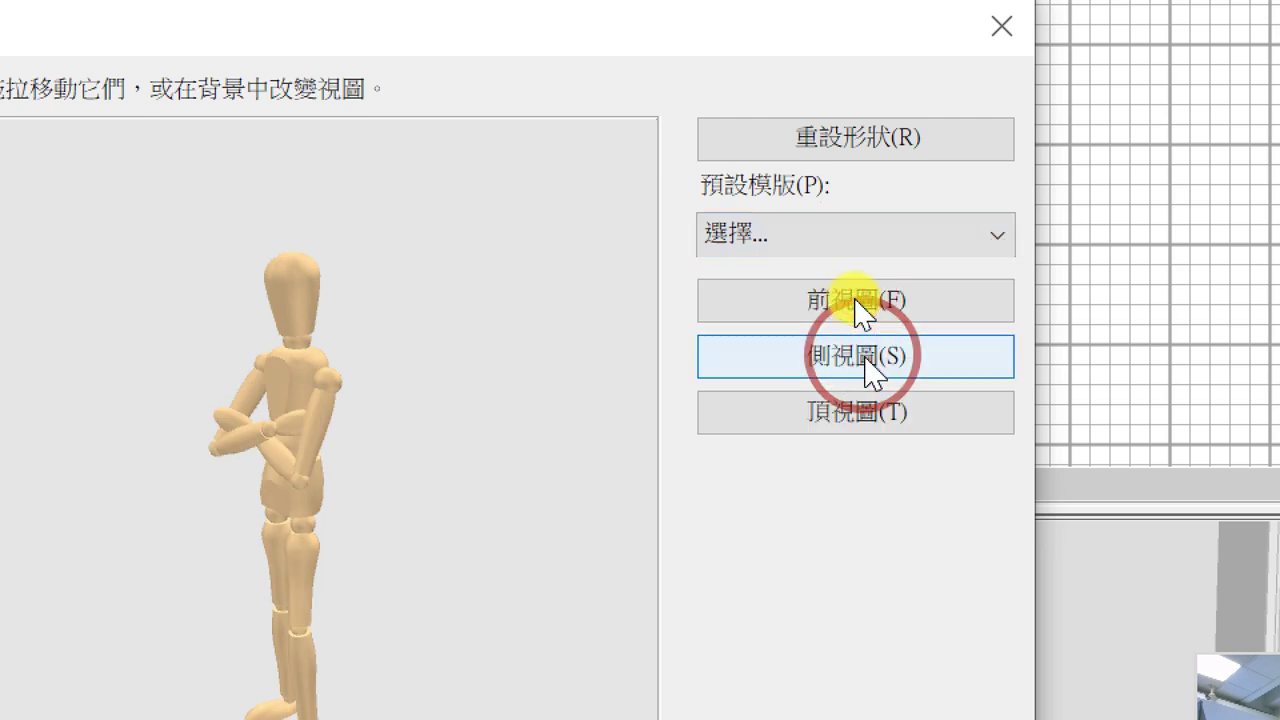
- Try the seated preset poses 坐著，手靠著桌子 and 二郎腿坐姿 on the mannequin
{"action": "left_click", "coordinate": [857, 245]}
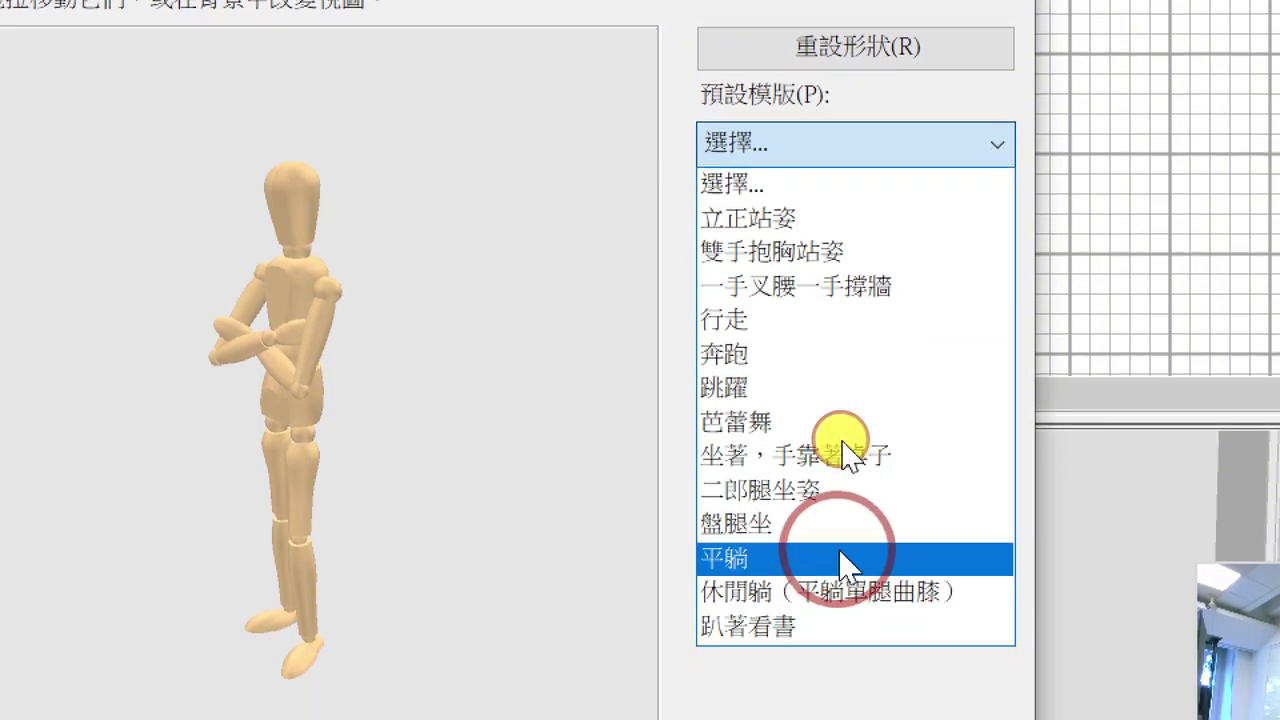
{"action": "left_click", "coordinate": [863, 452]}
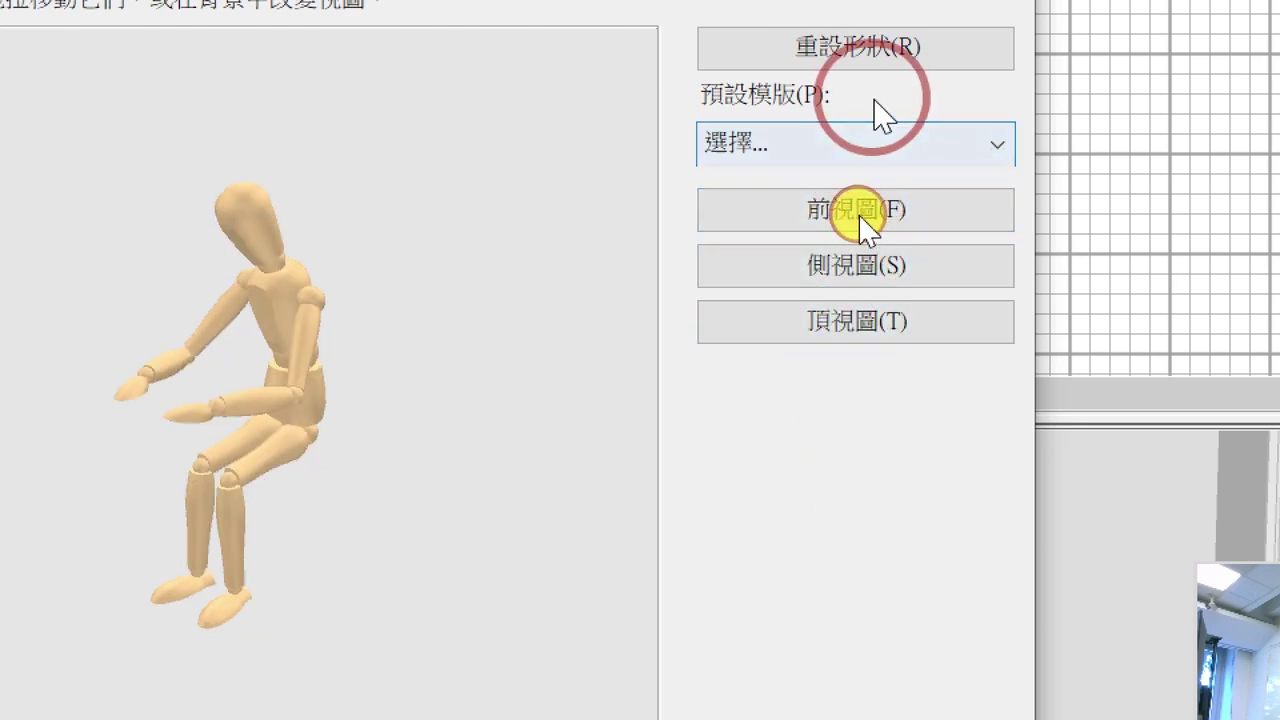
{"action": "left_click", "coordinate": [873, 160]}
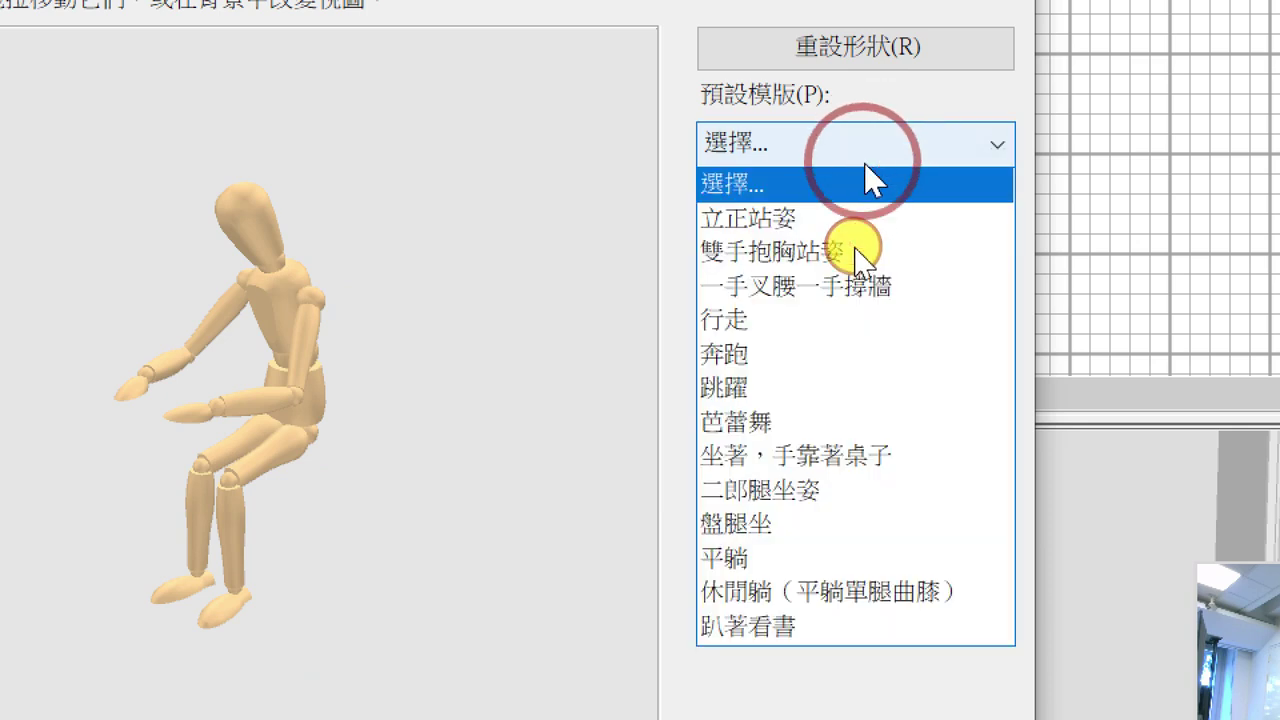
{"action": "left_click", "coordinate": [855, 492]}
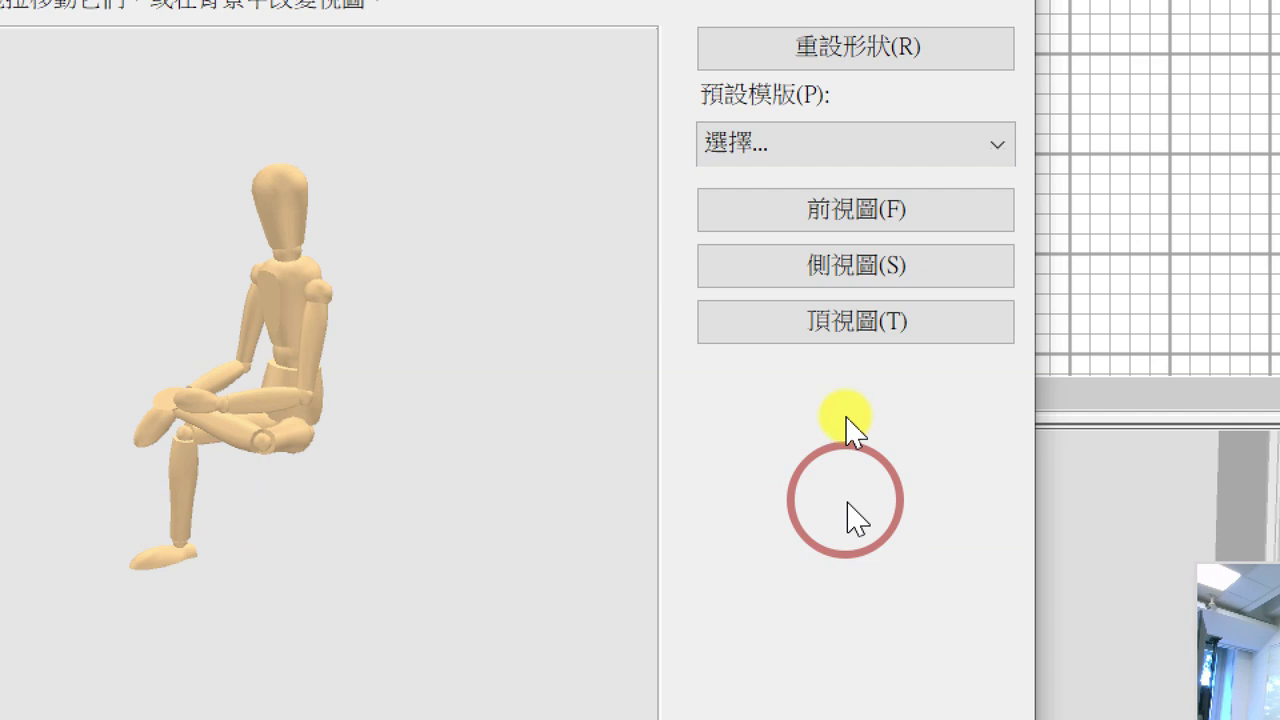
- Discard the mannequin's pose changes and delete the mannequin from the plan
{"action": "left_click", "coordinate": [840, 150]}
{"action": "left_click_drag", "start_coordinate": [838, 205], "coordinate": [661, 155]}
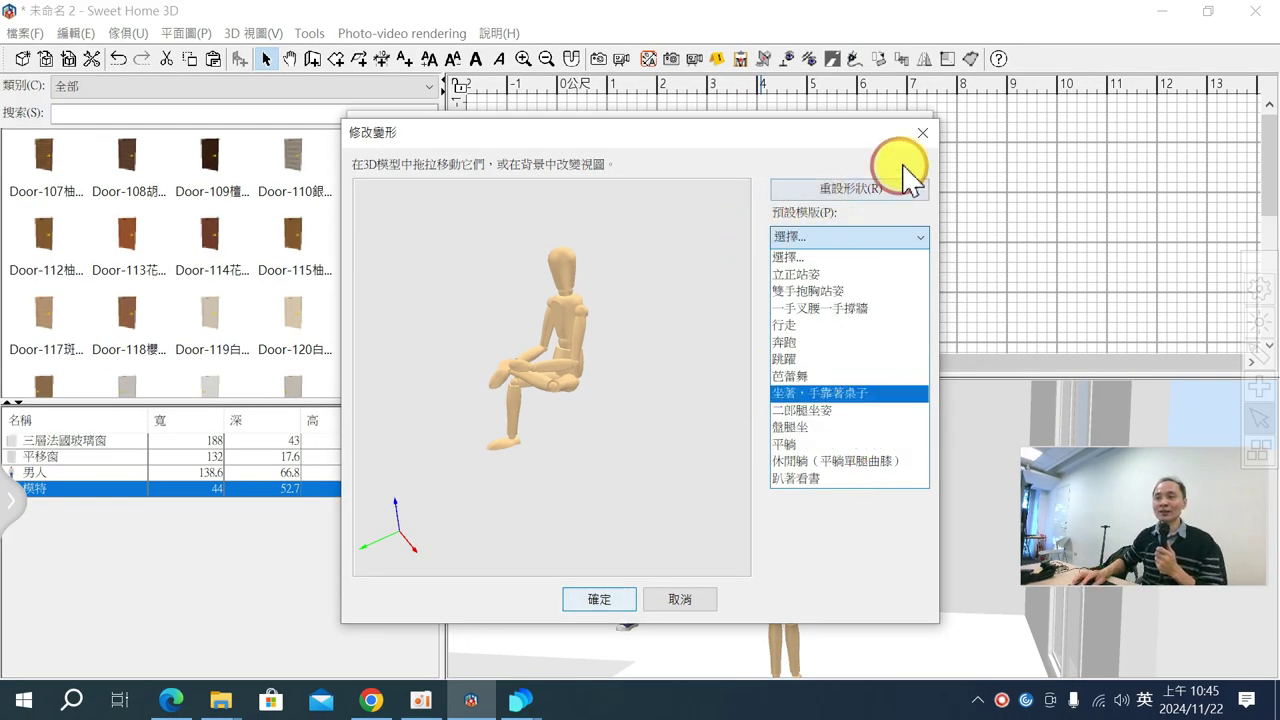
{"action": "left_click", "coordinate": [918, 136]}
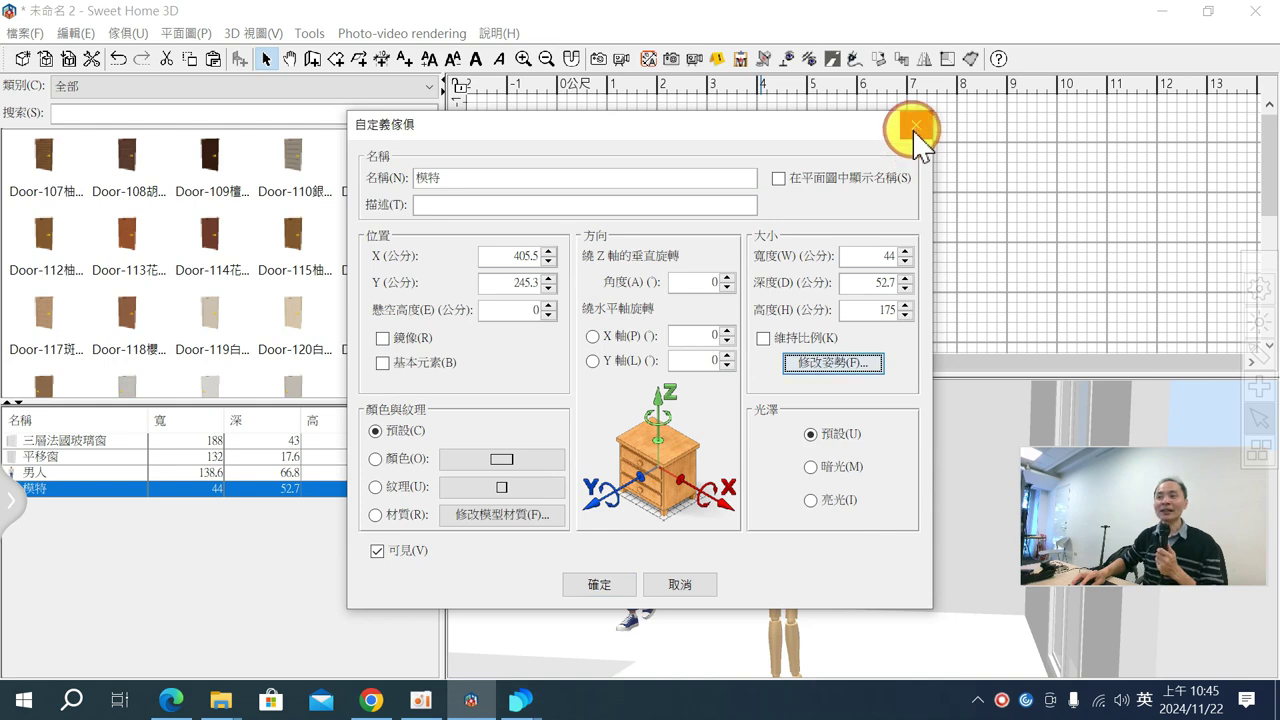
{"action": "left_click", "coordinate": [913, 127]}
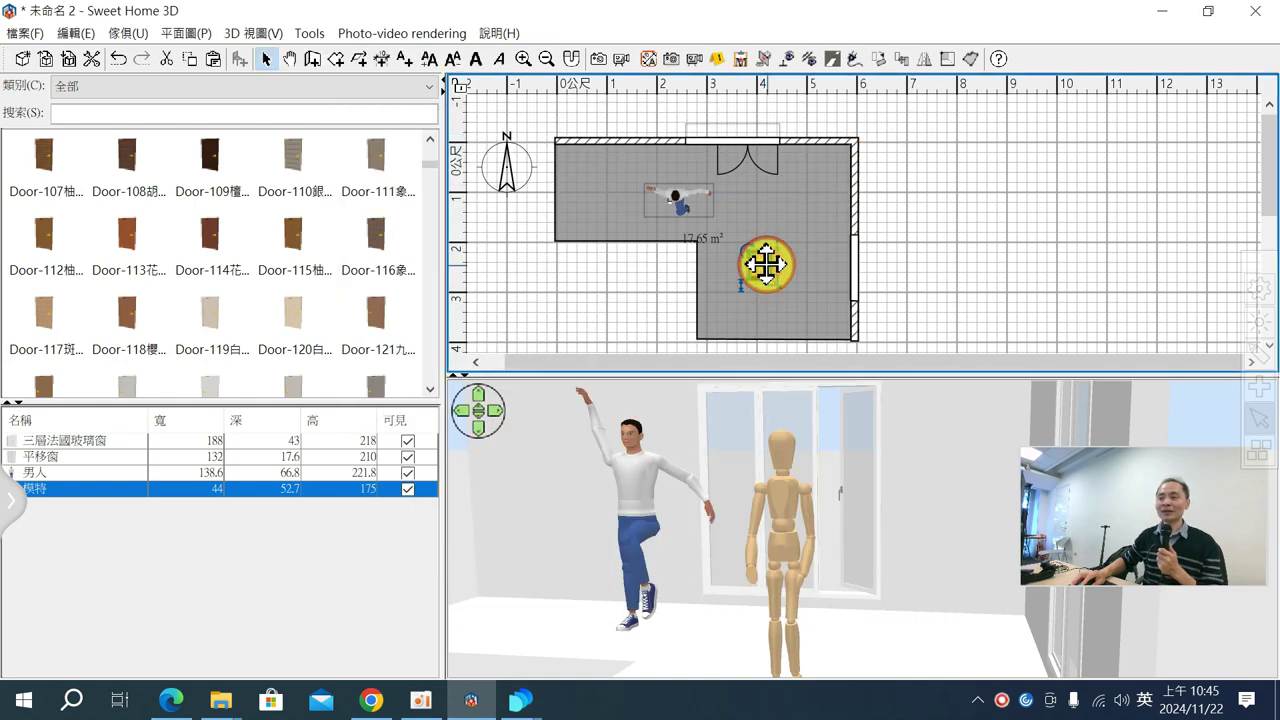
{"action": "key", "text": "Delete"}
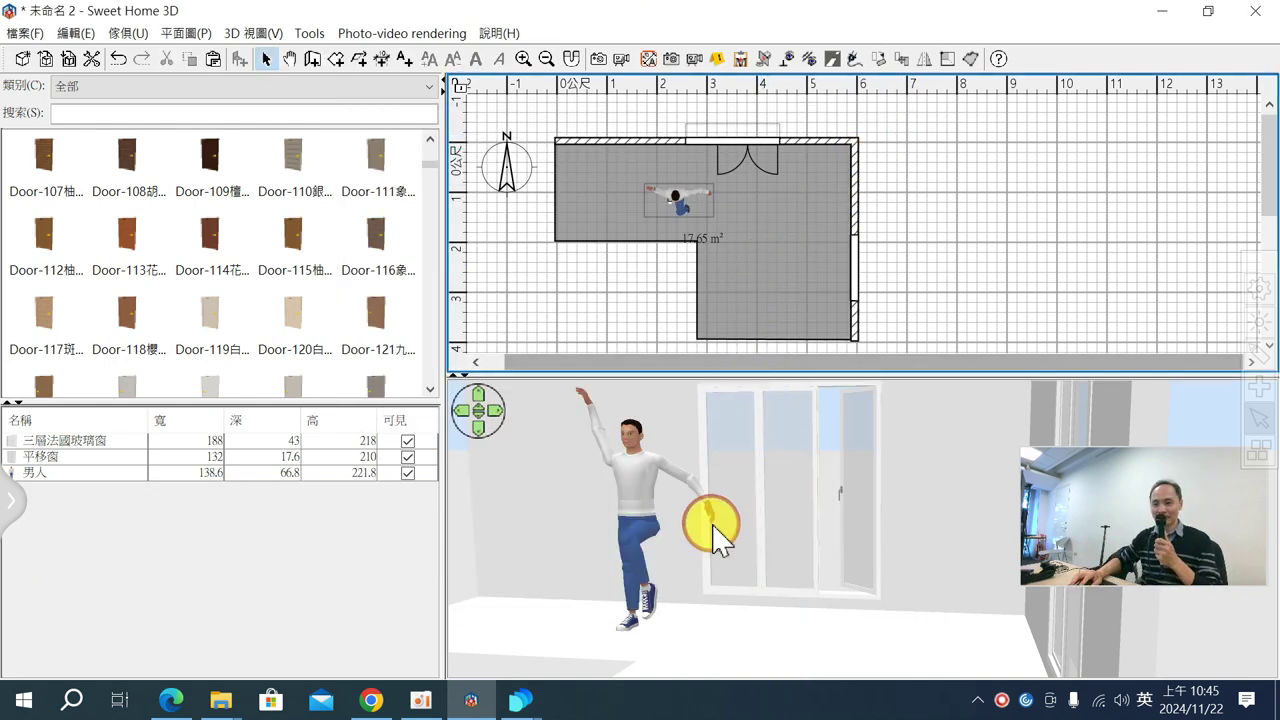
{"action": "left_click", "coordinate": [806, 492]}
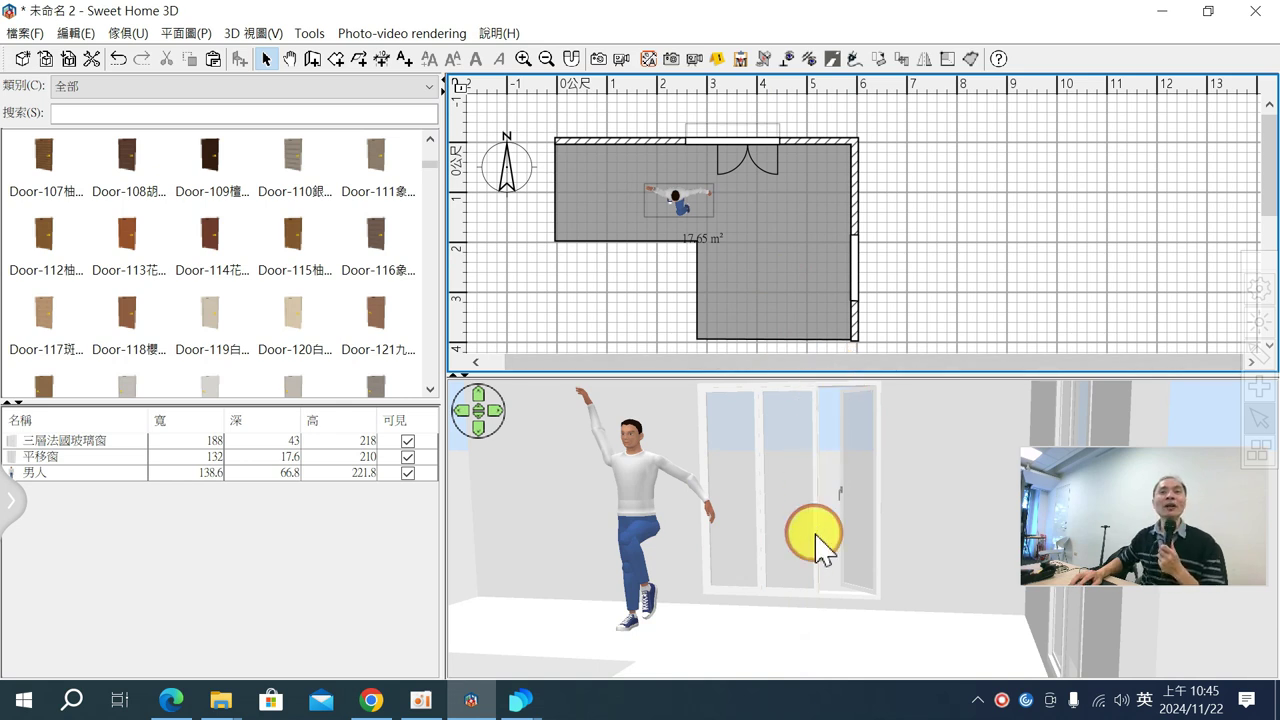